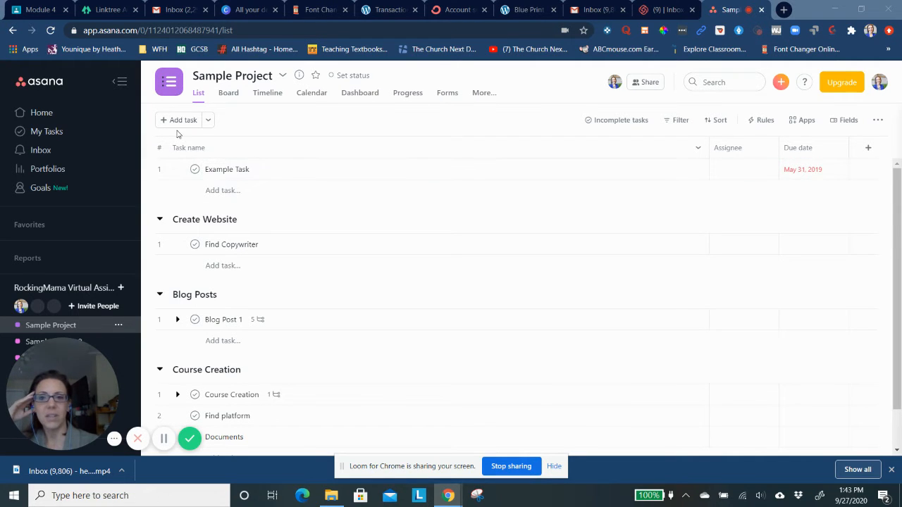
# Look over the recent projects on the home page, and open Sample Project to review its sections and tasks
pyautogui.click(62, 115)
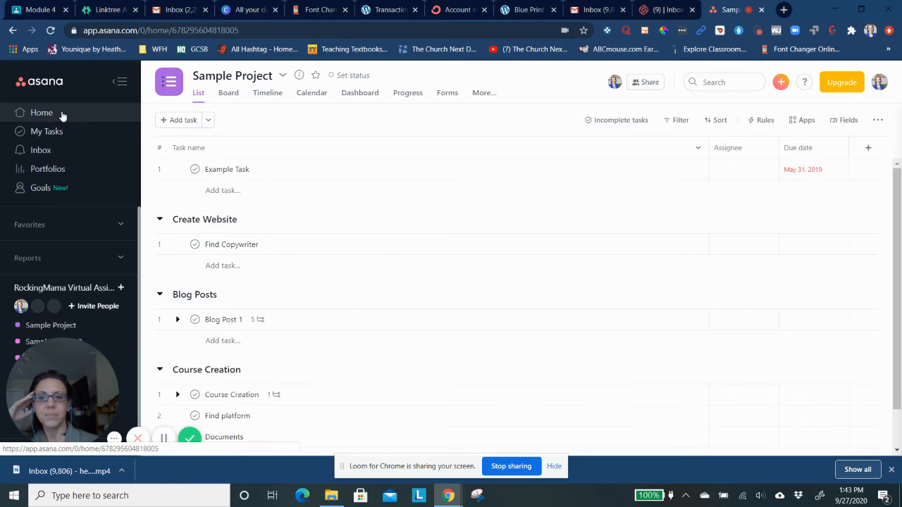
pyautogui.scroll(-1, 401, 191)
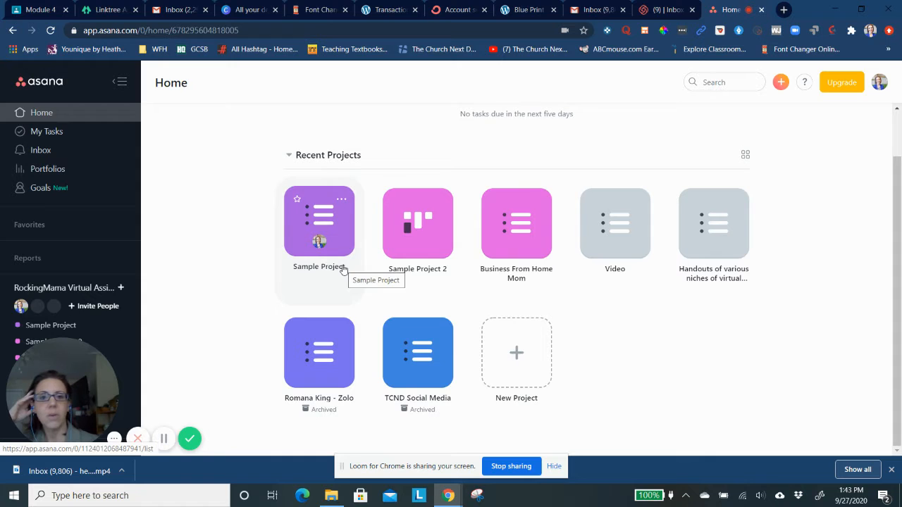
pyautogui.scroll(1, 344, 270)
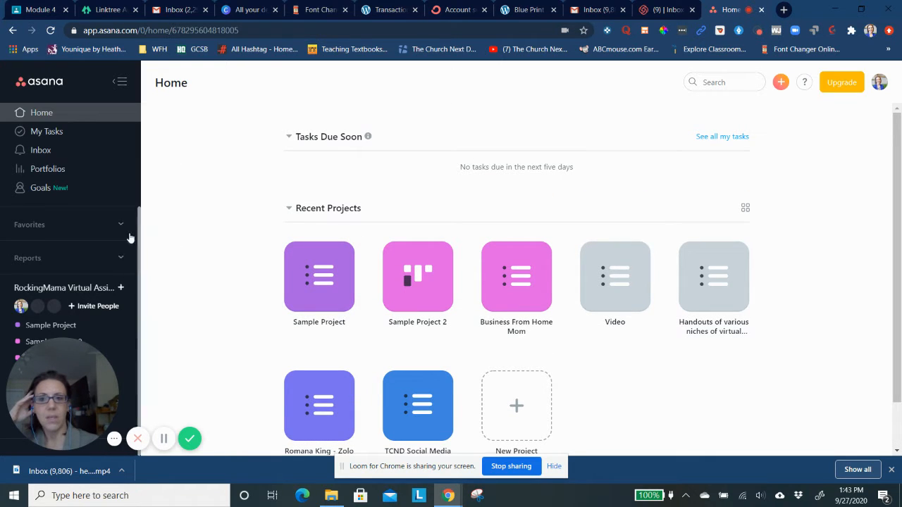
pyautogui.click(327, 275)
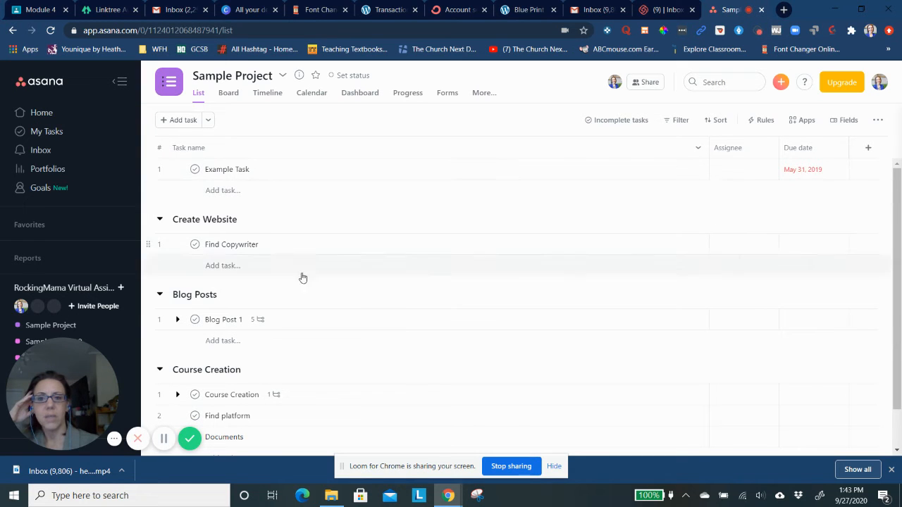
pyautogui.scroll(-1, 296, 293)
pyautogui.scroll(1, 296, 294)
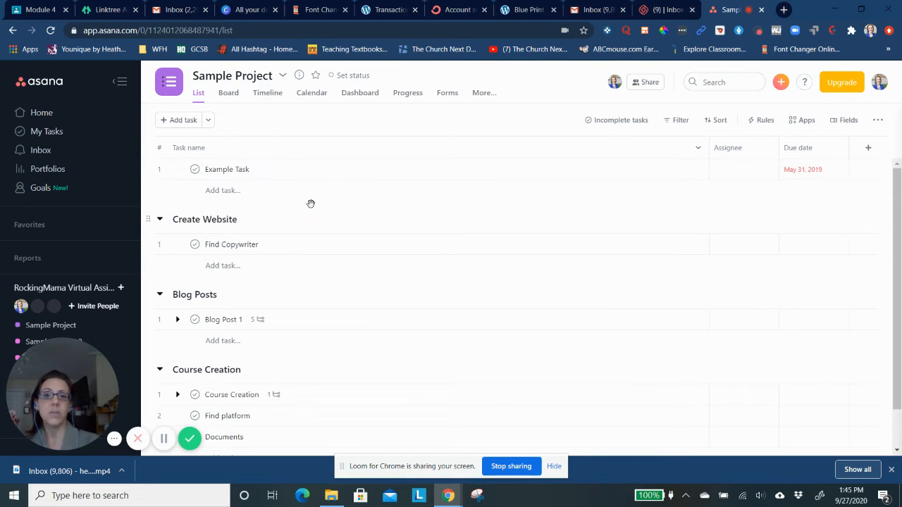
pyautogui.scroll(-1, 310, 204)
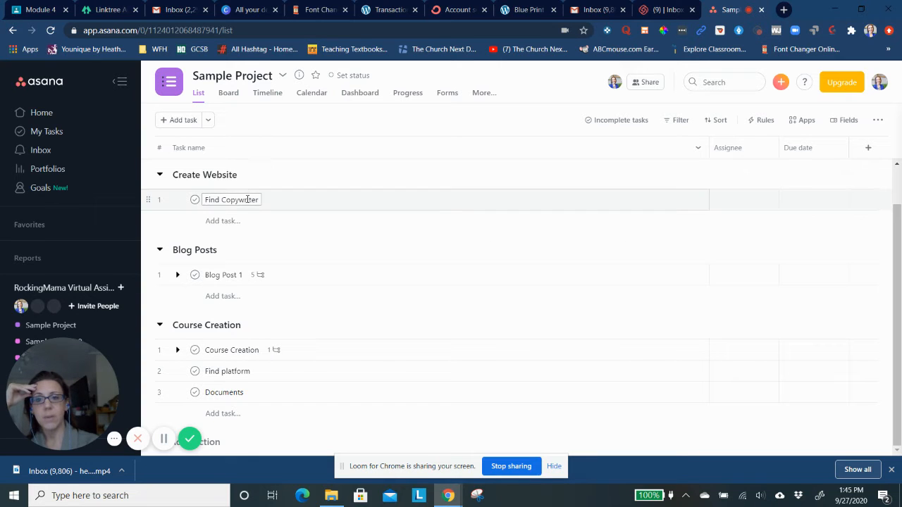
# Give the Find Copywriter task the description "Find someone who has worked with a crazy mom before" followed by a smiley emoji
pyautogui.click(279, 205)
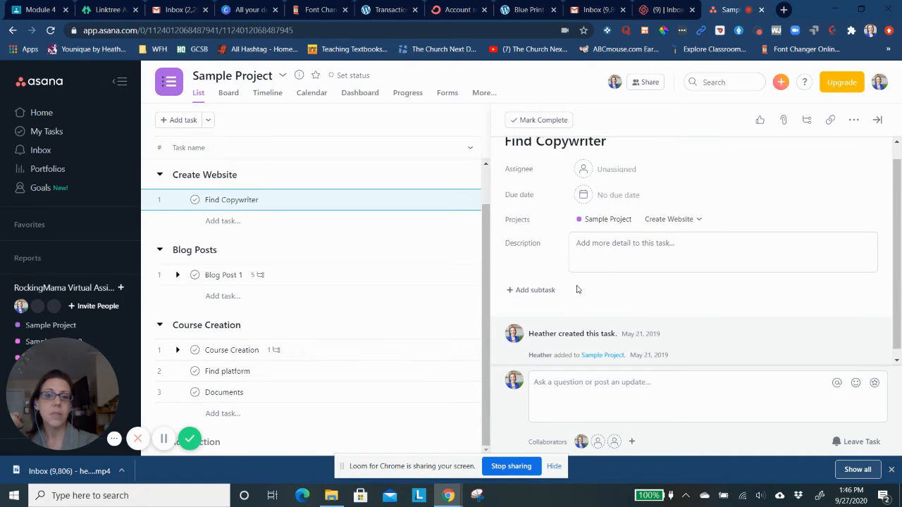
pyautogui.click(672, 246)
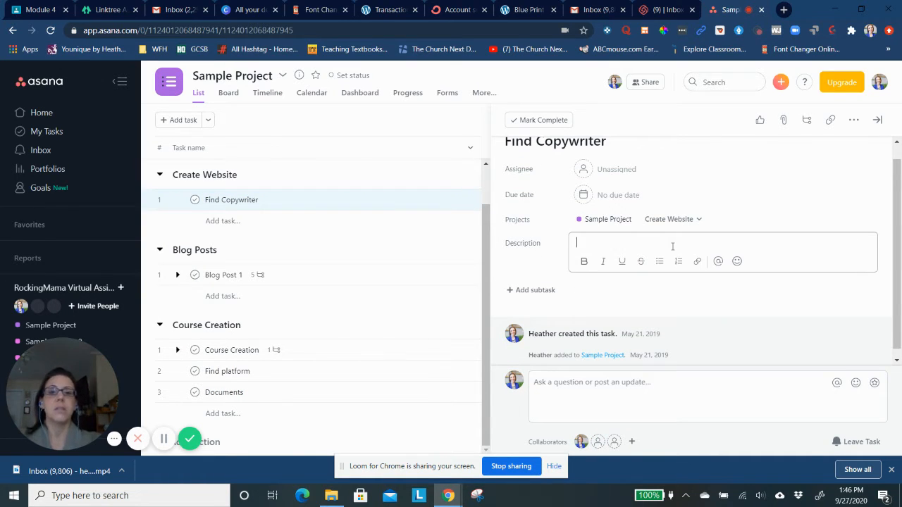
pyautogui.write('Find someo')
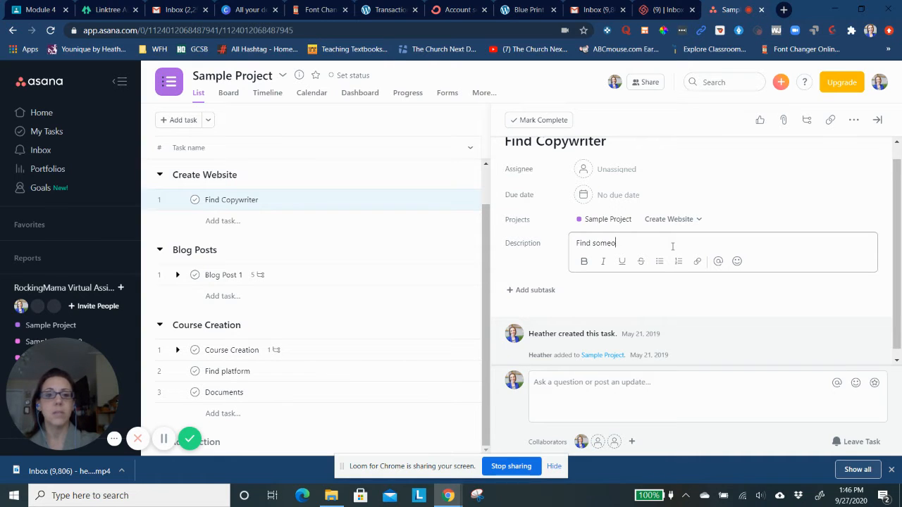
pyautogui.write('ne who has')
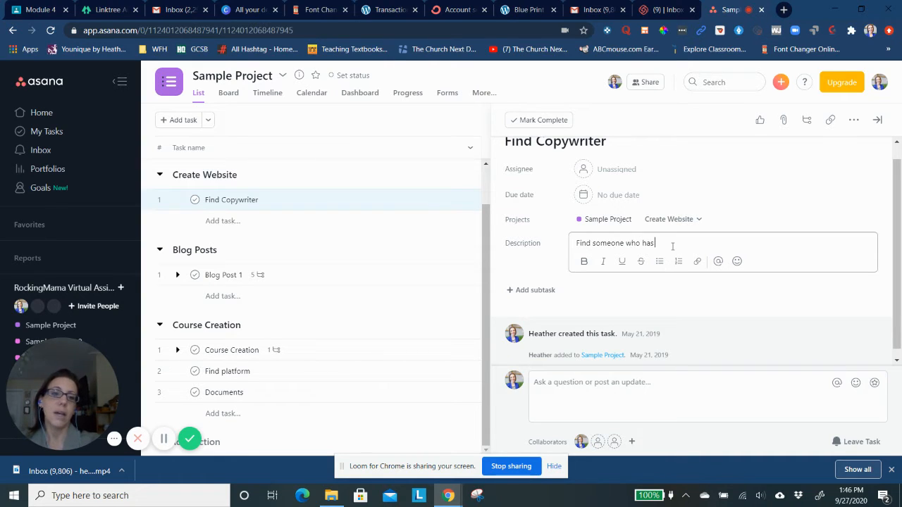
pyautogui.write(' worked iwth a')
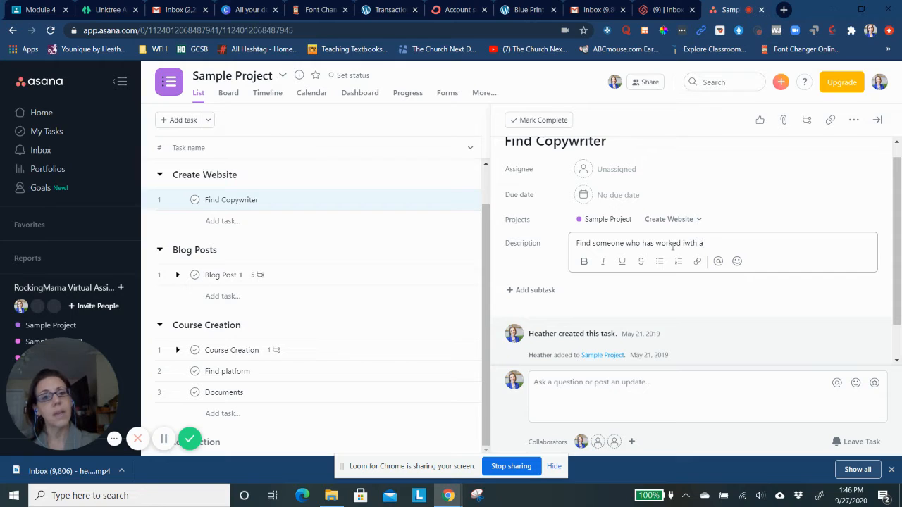
pyautogui.press('BackSpace')
pyautogui.press('BackSpace')
pyautogui.press('BackSpace')
pyautogui.press('BackSpace')
pyautogui.press('BackSpace')
pyautogui.press('BackSpace')
pyautogui.write('with a')
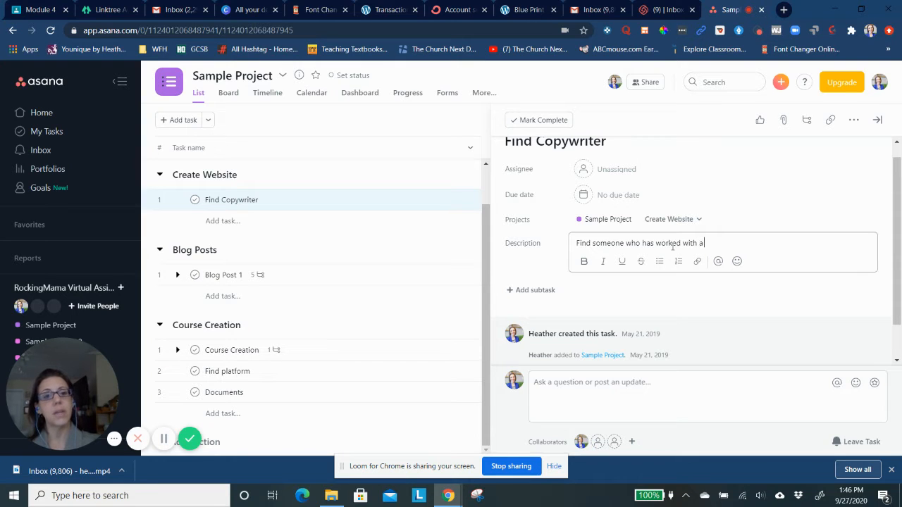
pyautogui.write(' crazy mom ')
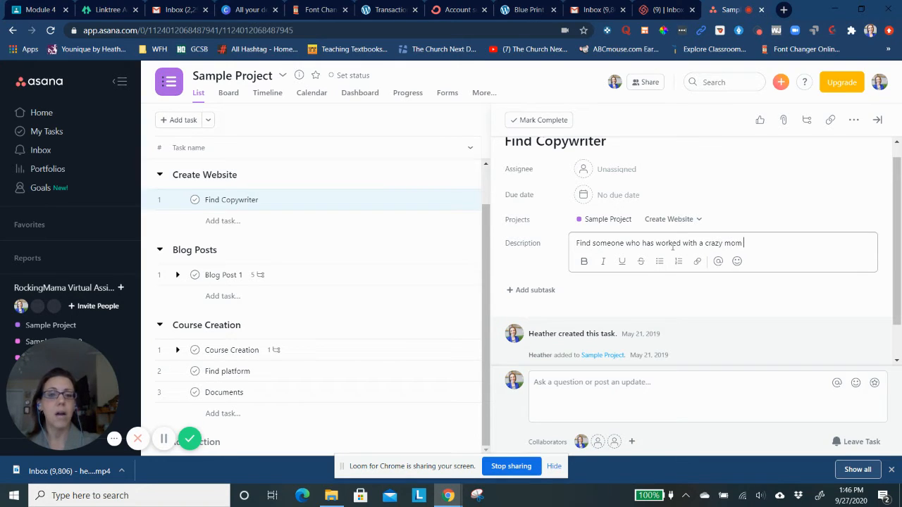
pyautogui.write('before ')
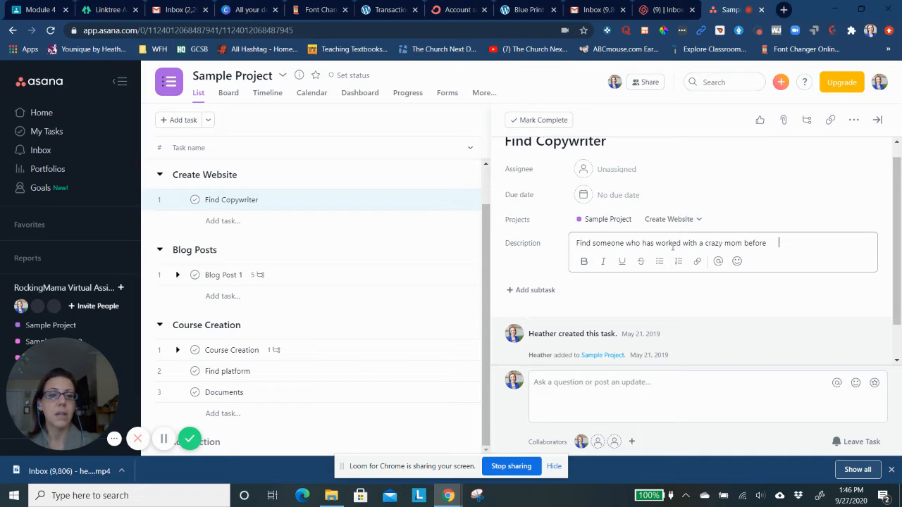
pyautogui.write(':)')
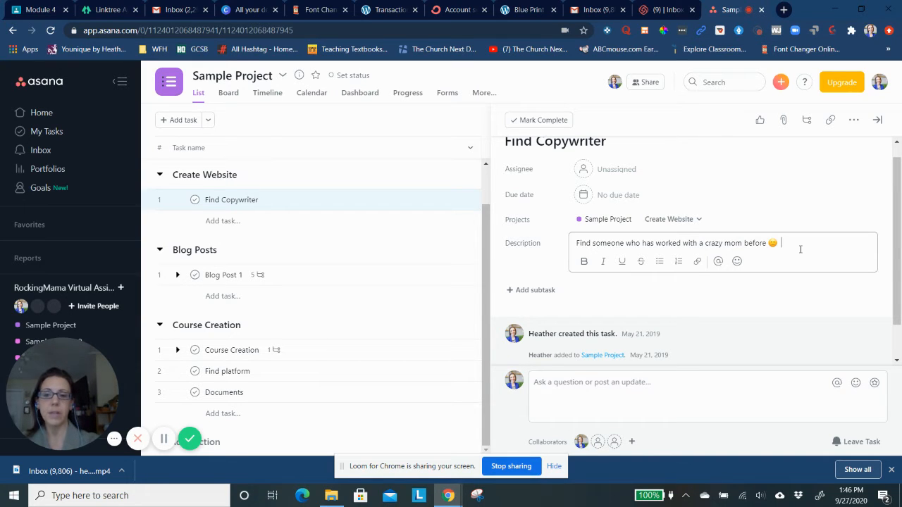
# Mention the teammate at the end of the description and add the request "please find this person today"
pyautogui.write('@')
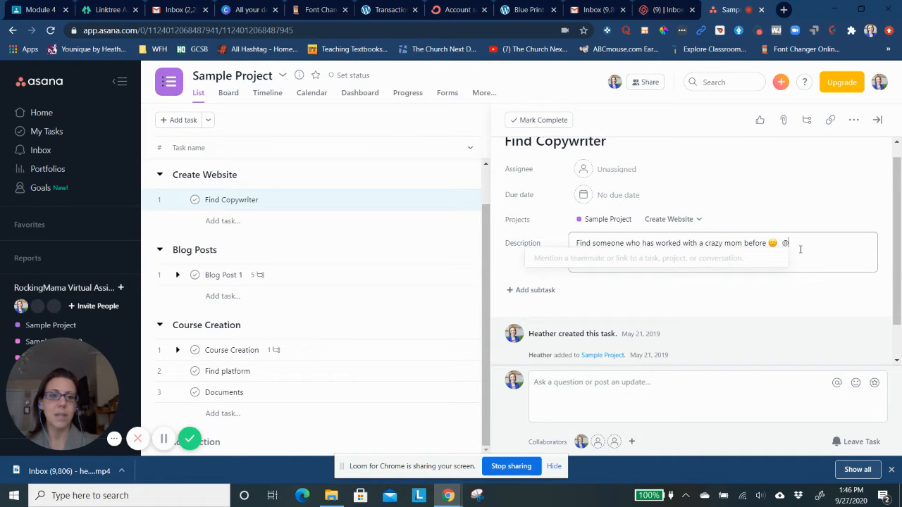
pyautogui.write('hea')
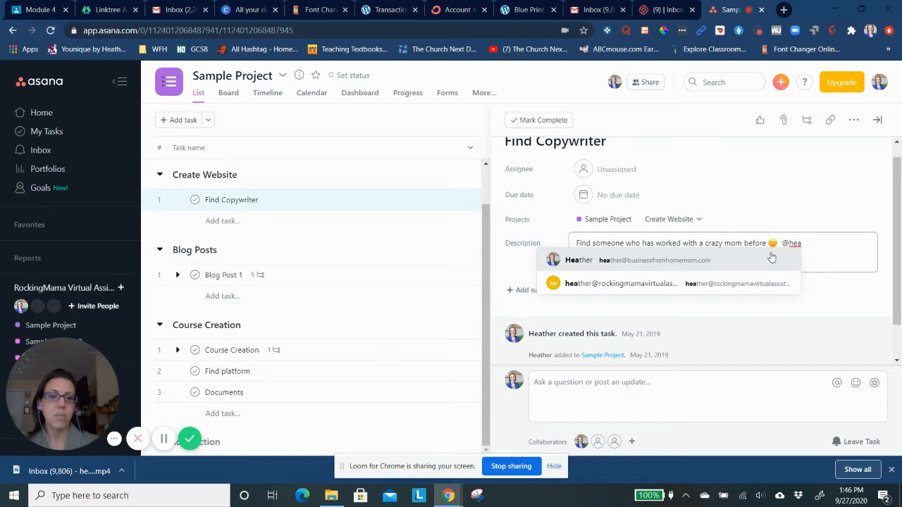
pyautogui.click(769, 261)
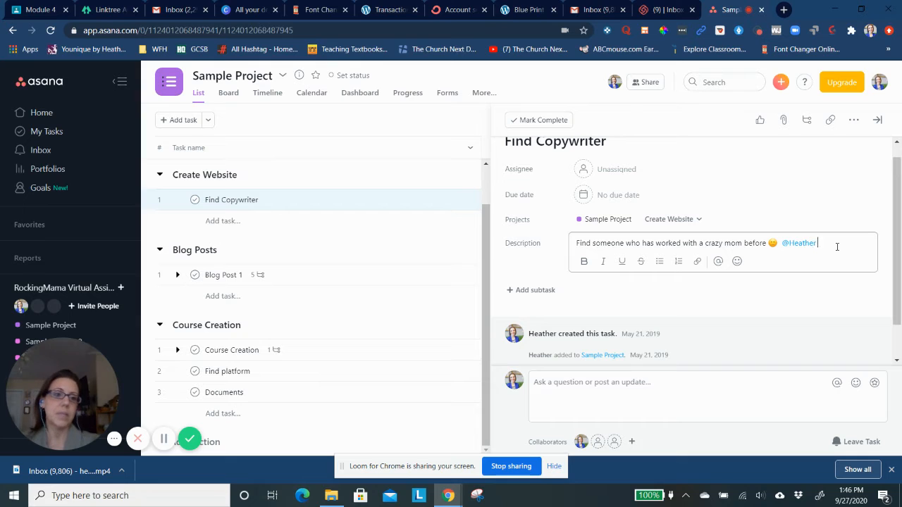
pyautogui.write('please find th')
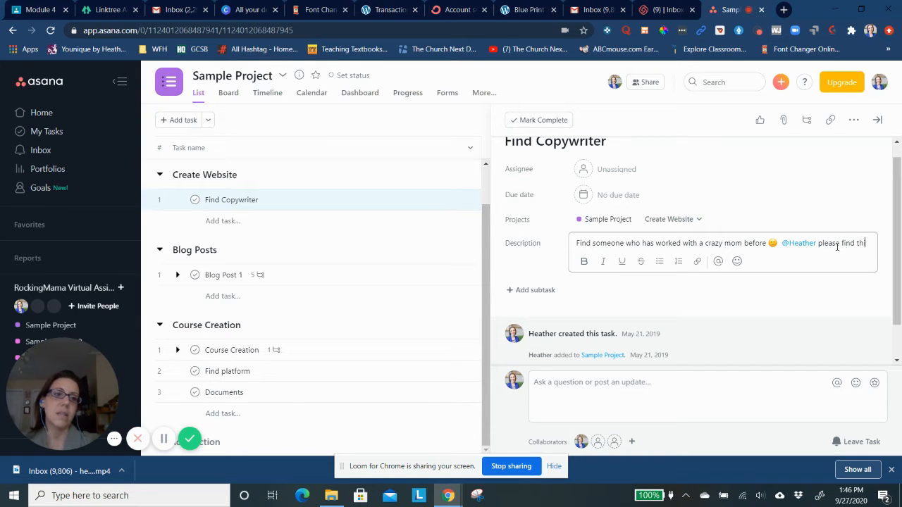
pyautogui.write('is person today')
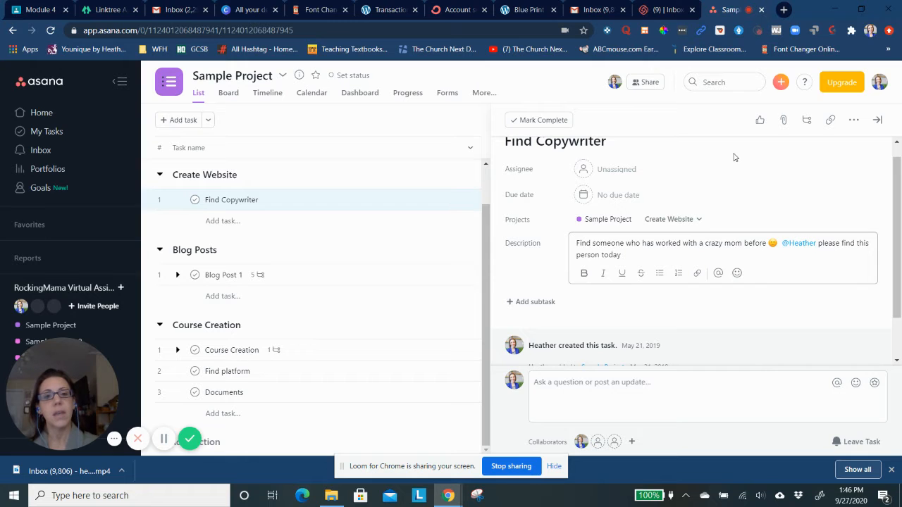
# Assign the Find Copywriter task to the teammate and set its due date to today, September 27, 2020
pyautogui.scroll(1, 775, 170)
pyautogui.click(620, 183)
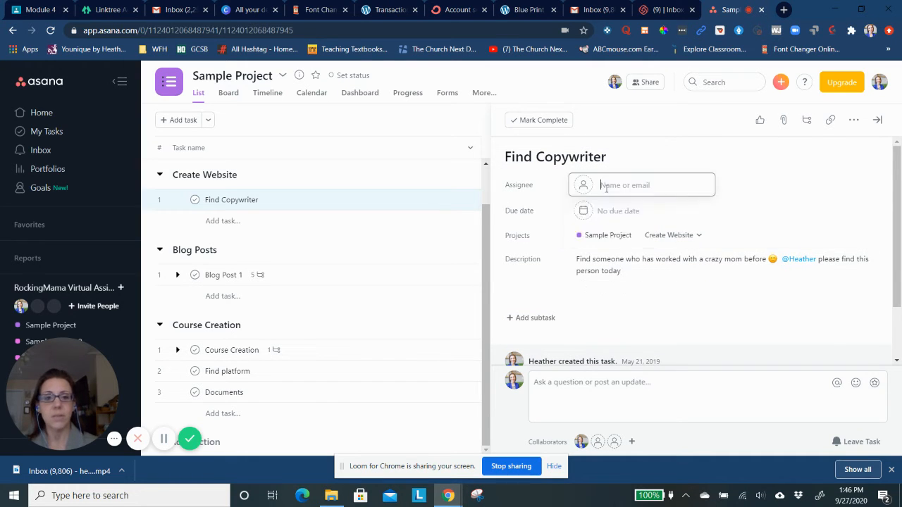
pyautogui.click(617, 210)
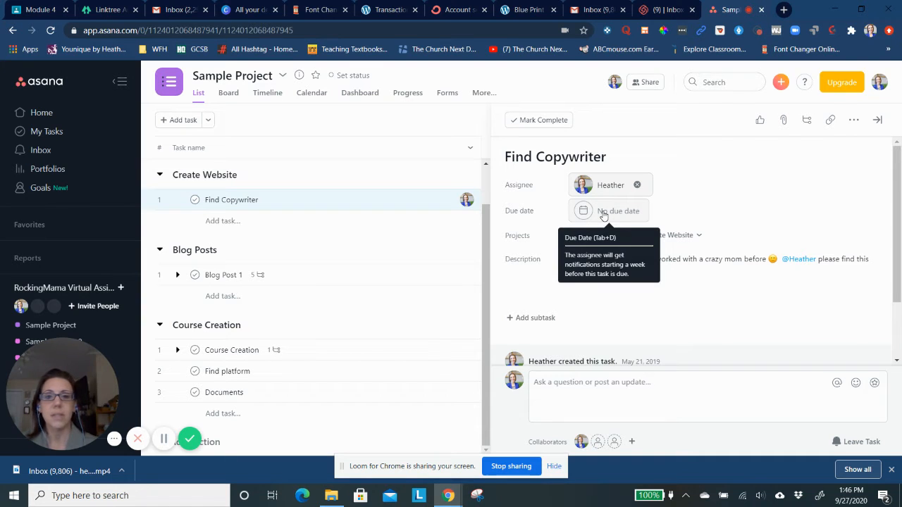
pyautogui.click(603, 213)
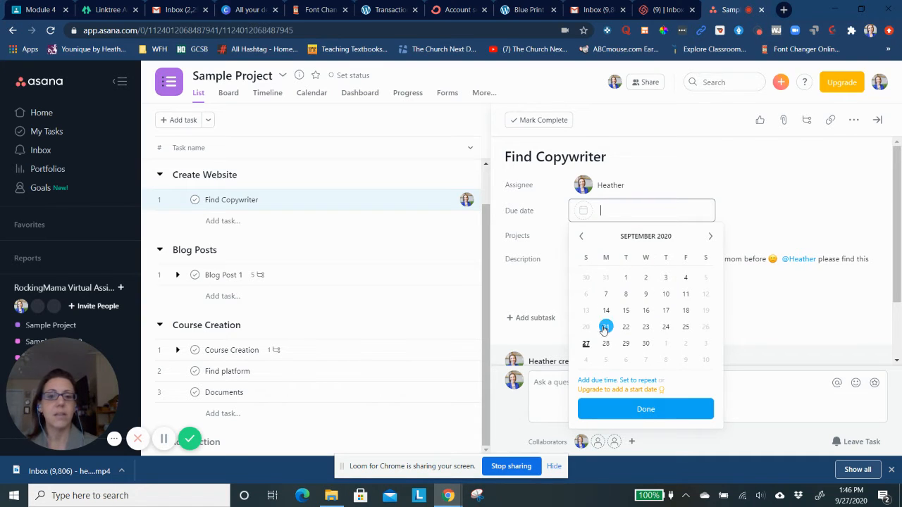
pyautogui.click(585, 343)
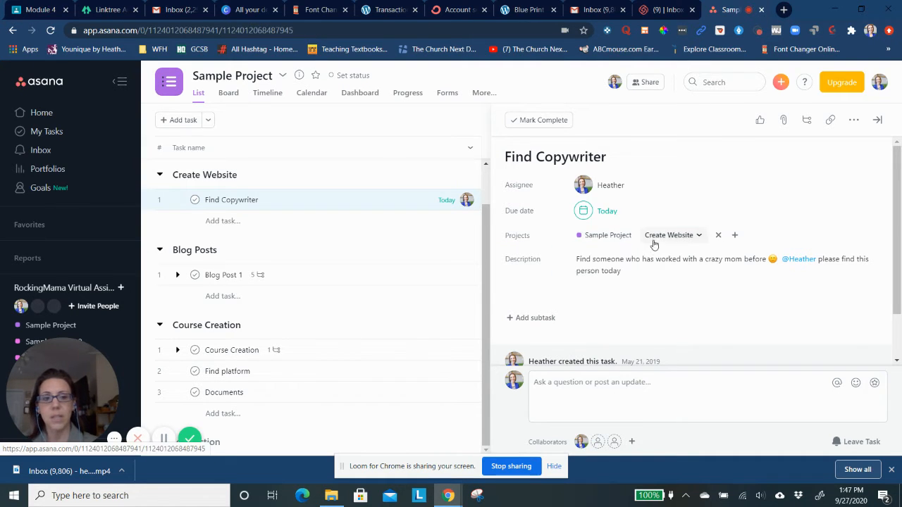
# Add the Find Copywriter task to Sample Project 2 as well, and check that project's section choices, keeping To Do
pyautogui.click(735, 237)
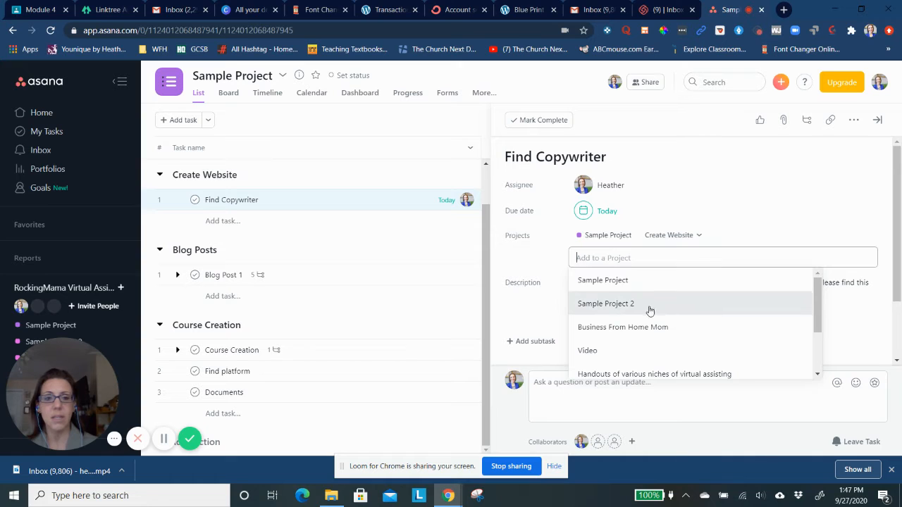
pyautogui.click(613, 309)
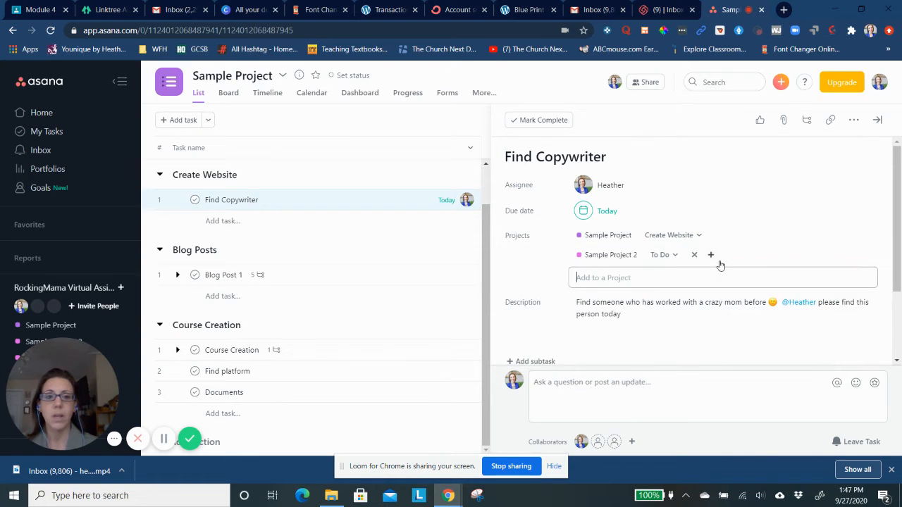
pyautogui.click(673, 256)
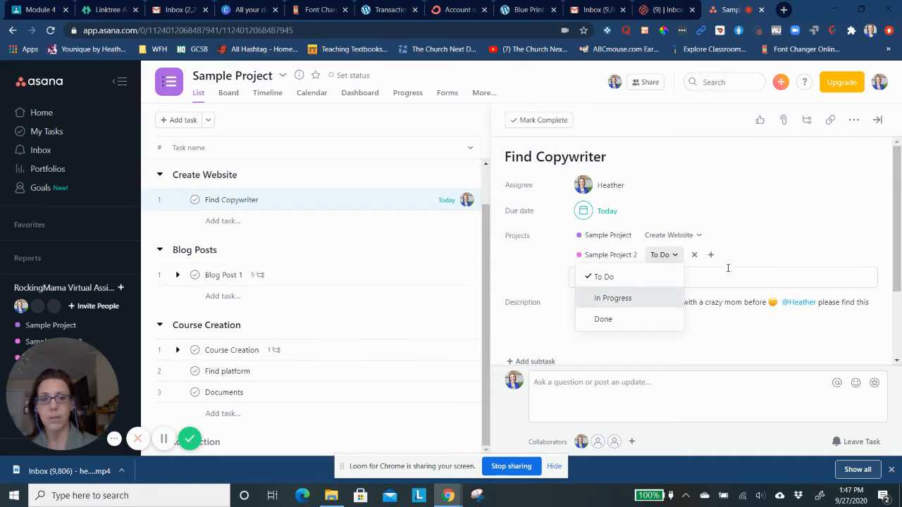
pyautogui.click(733, 221)
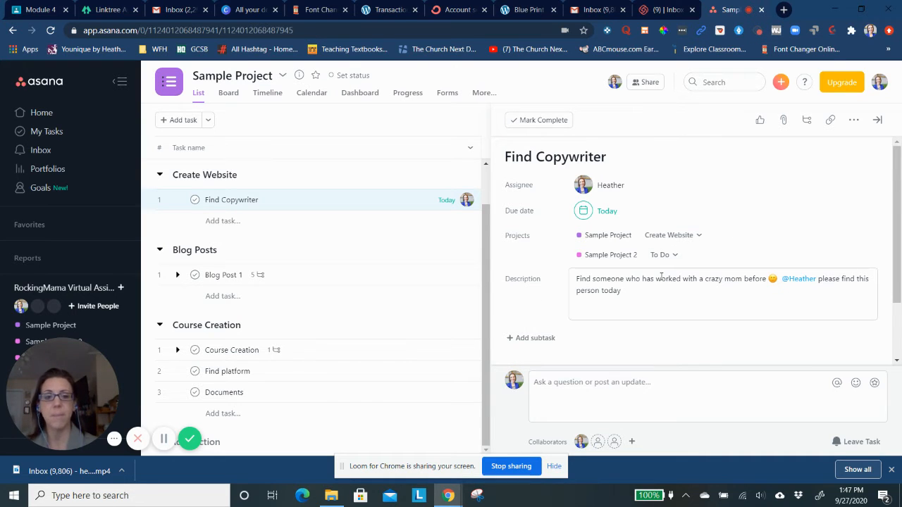
# Add two subtasks to the Find Copywriter task, named "Get profiles/ links" and "Check samples"
pyautogui.scroll(-1, 661, 279)
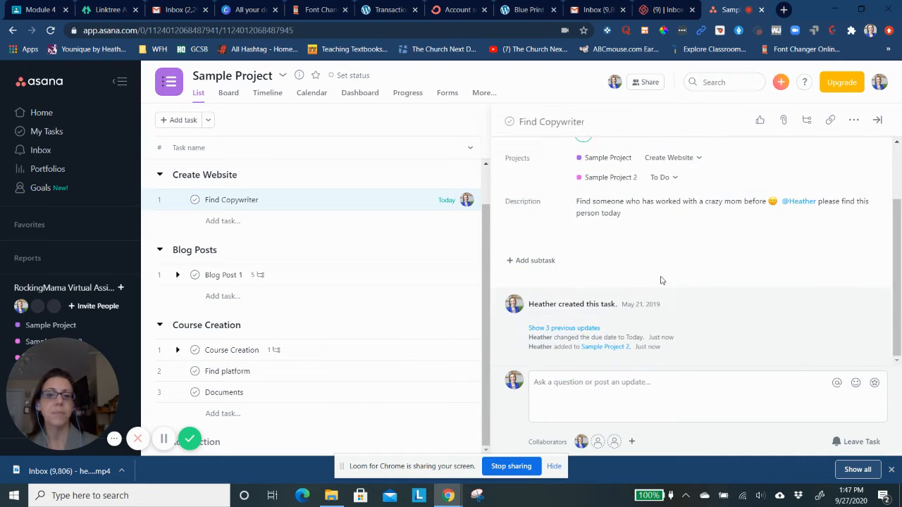
pyautogui.click(535, 261)
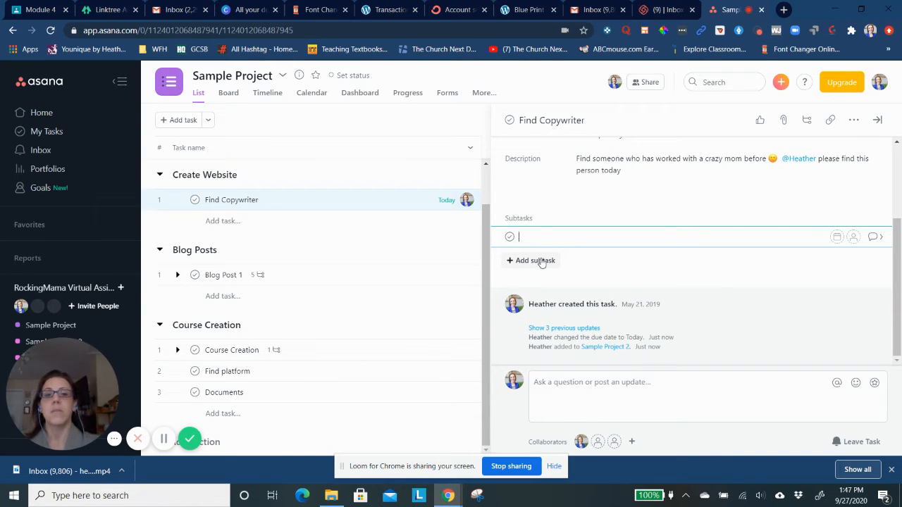
pyautogui.write('Get')
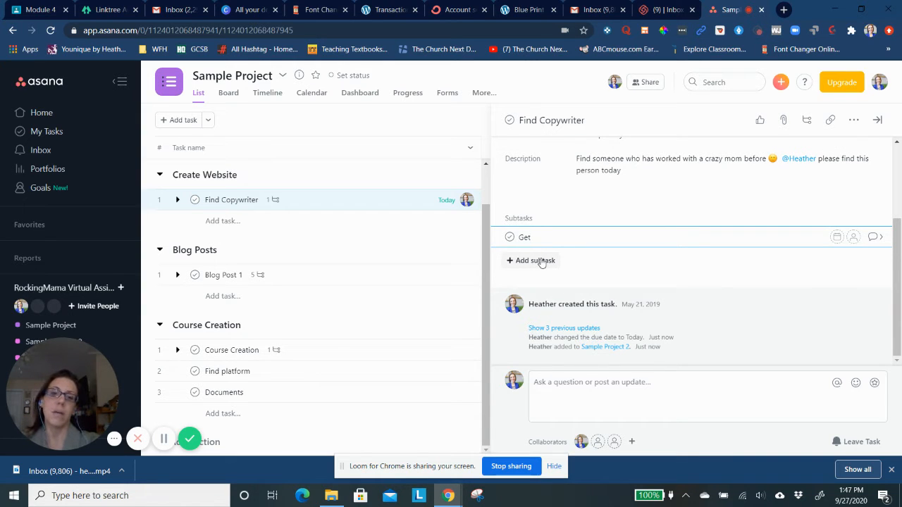
pyautogui.write(' profiles')
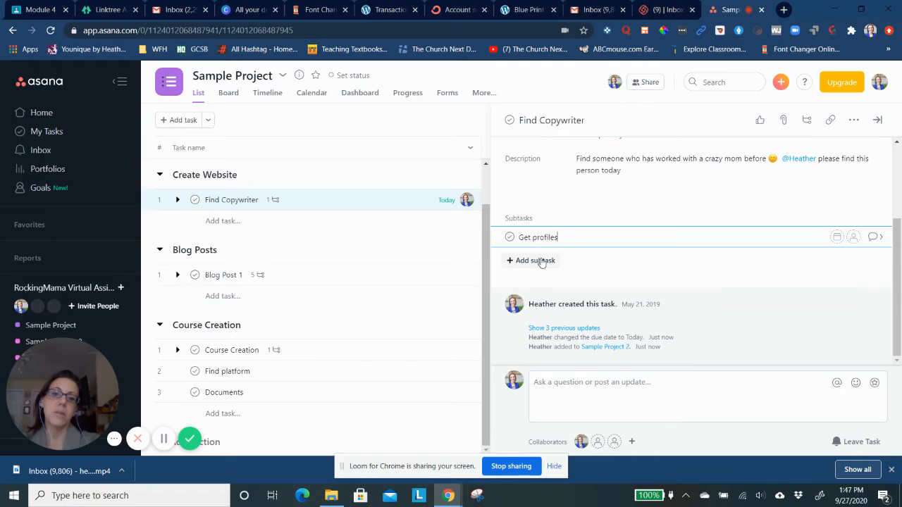
pyautogui.write('/ liknks')
pyautogui.click(536, 260)
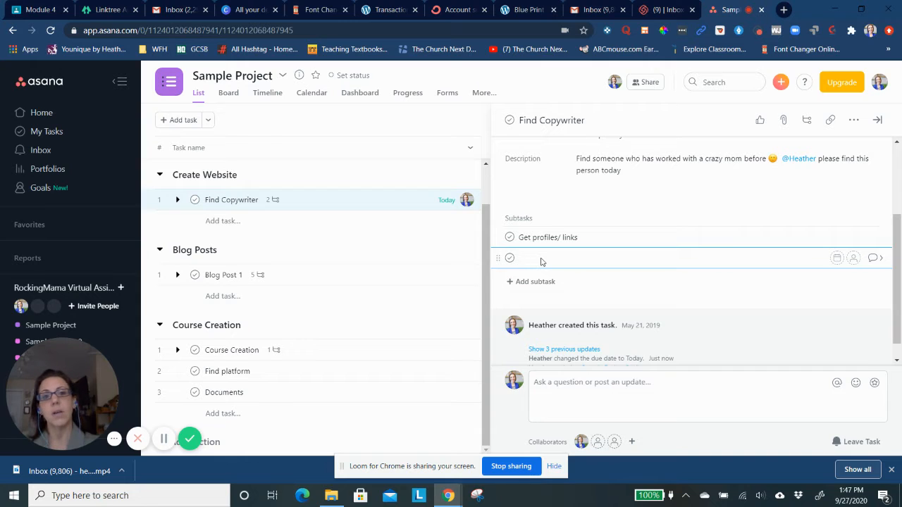
pyautogui.write('Check')
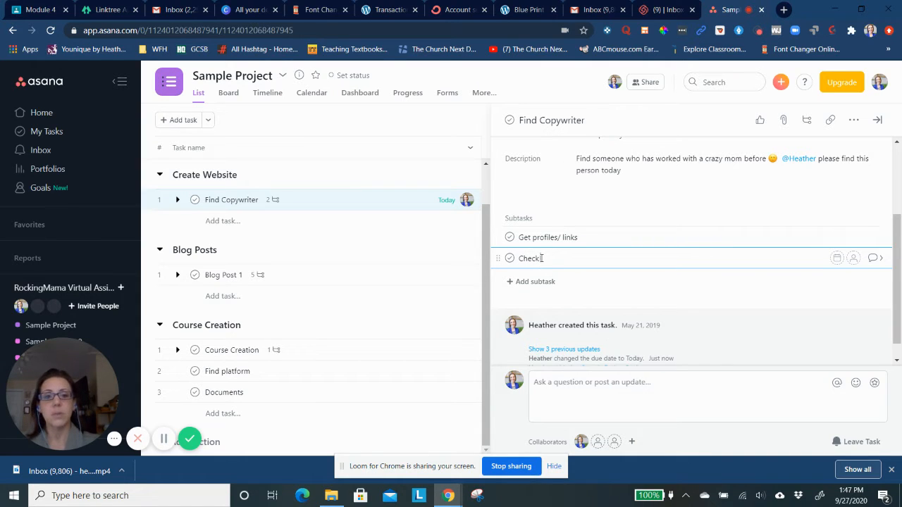
pyautogui.write(' samples')
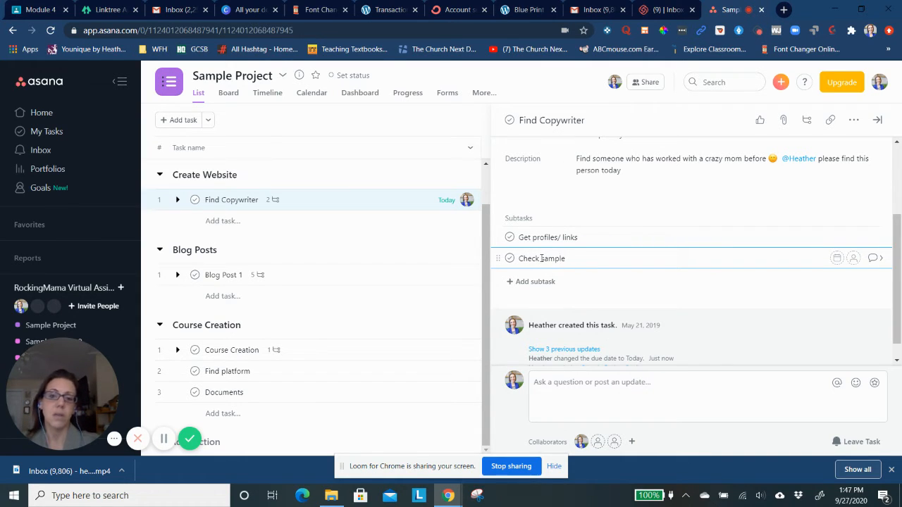
# Rename the second subtask of Find Copywriter to "Check writing samples"
pyautogui.press('BackSpace')
pyautogui.press('BackSpace')
pyautogui.press('BackSpace')
pyautogui.press('BackSpace')
pyautogui.press('BackSpace')
pyautogui.press('BackSpace')
pyautogui.write('vriting samples')
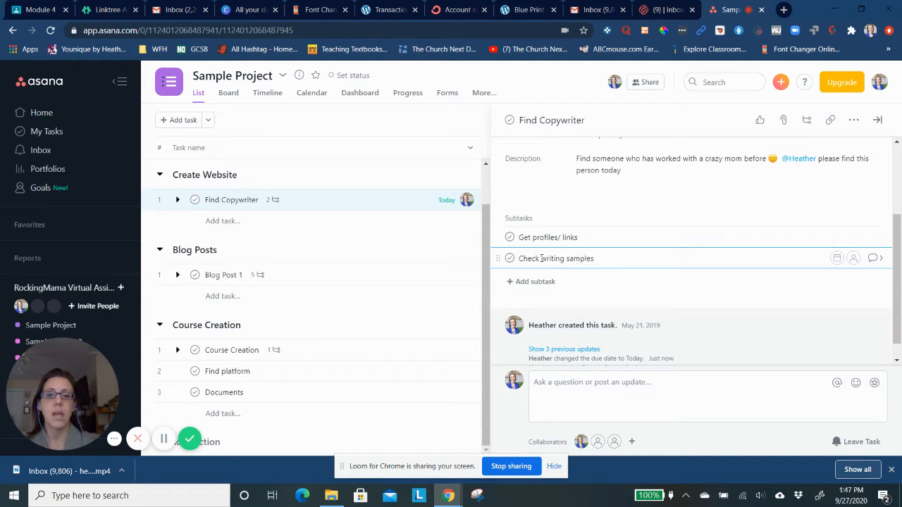
# Open the details of the "Get profiles/ links" subtask and add a nested subtask named "Add links in the comments here"
pyautogui.click(616, 238)
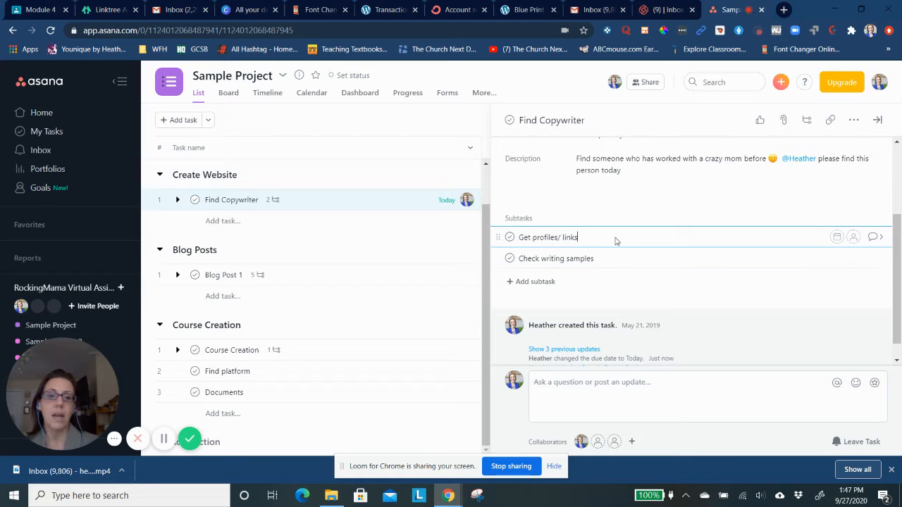
pyautogui.click(881, 237)
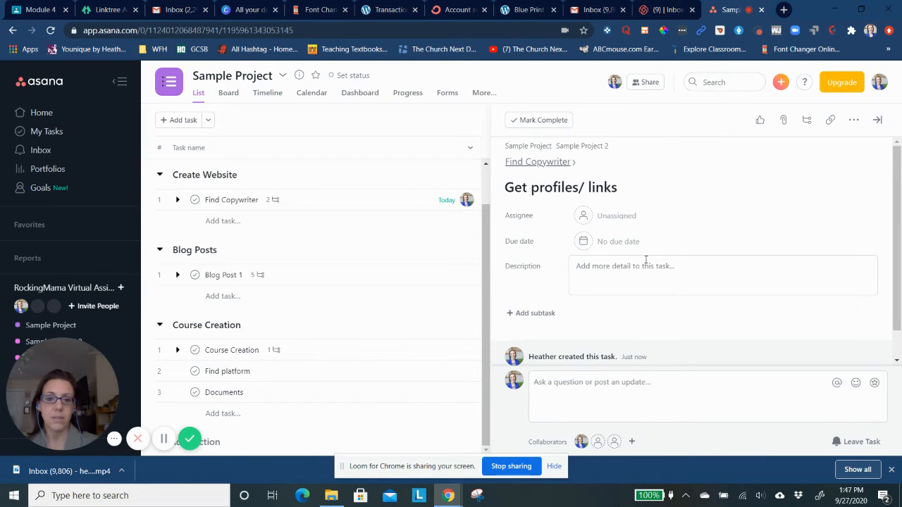
pyautogui.scroll(-1, 644, 259)
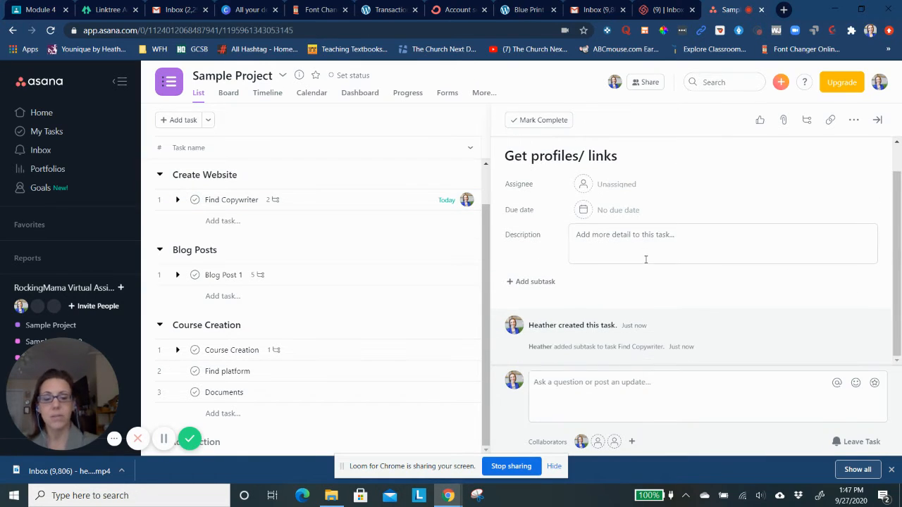
pyautogui.click(535, 282)
pyautogui.write('Ad')
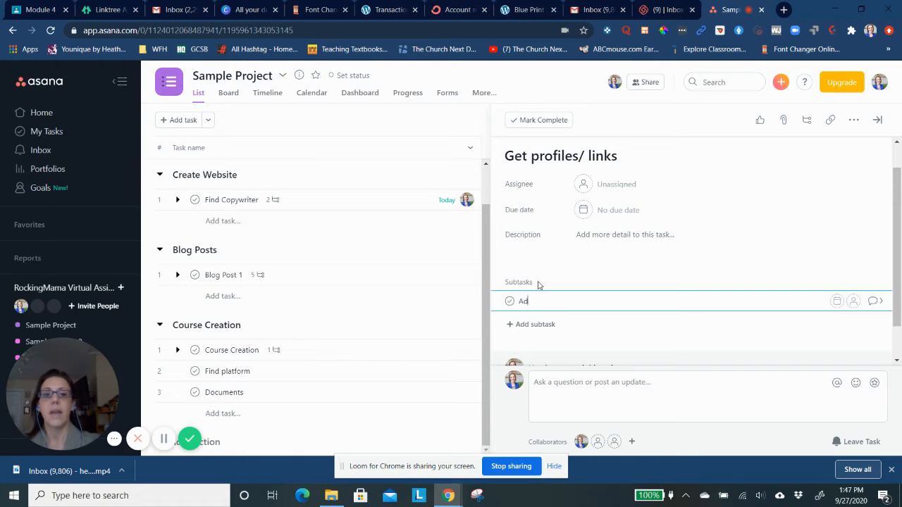
pyautogui.write('d links in the comments here')
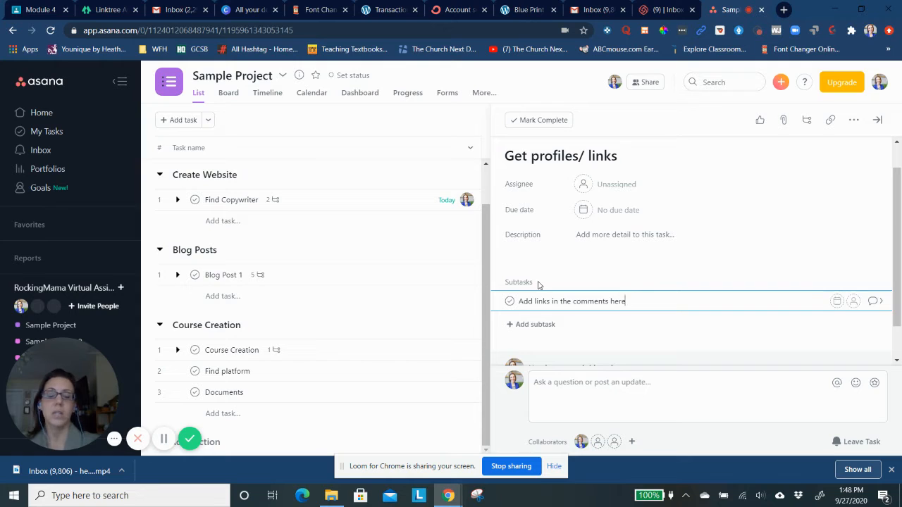
# Check the comment area of the "Get profiles/ links" subtask and leave that subtask as a collaborator
pyautogui.click(609, 407)
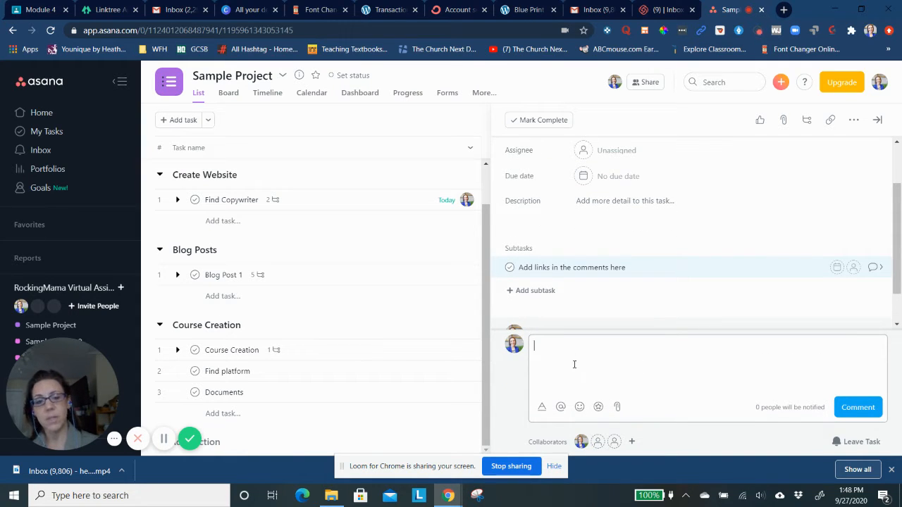
pyautogui.scroll(-1, 572, 306)
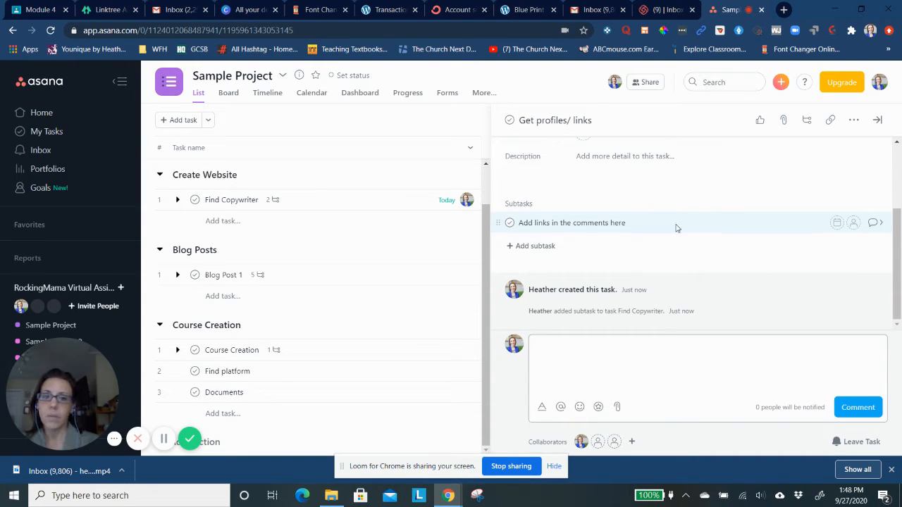
pyautogui.scroll(2, 776, 268)
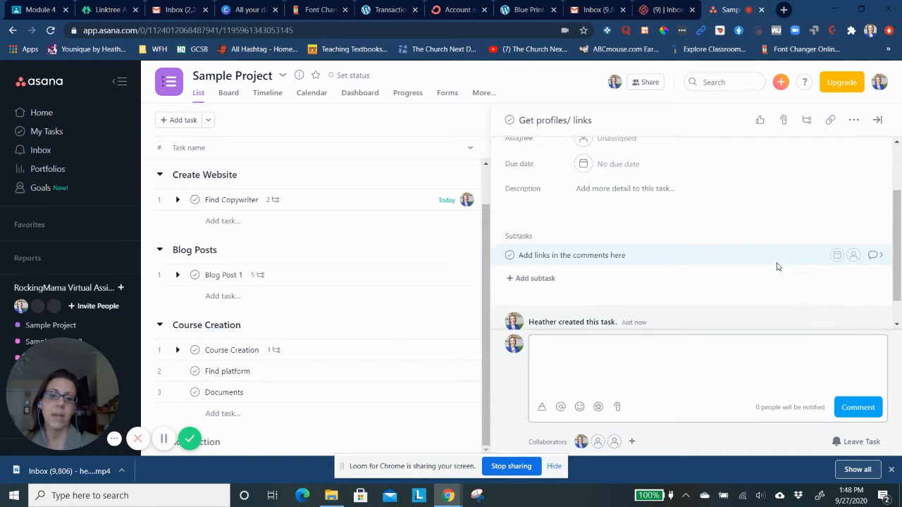
pyautogui.click(863, 442)
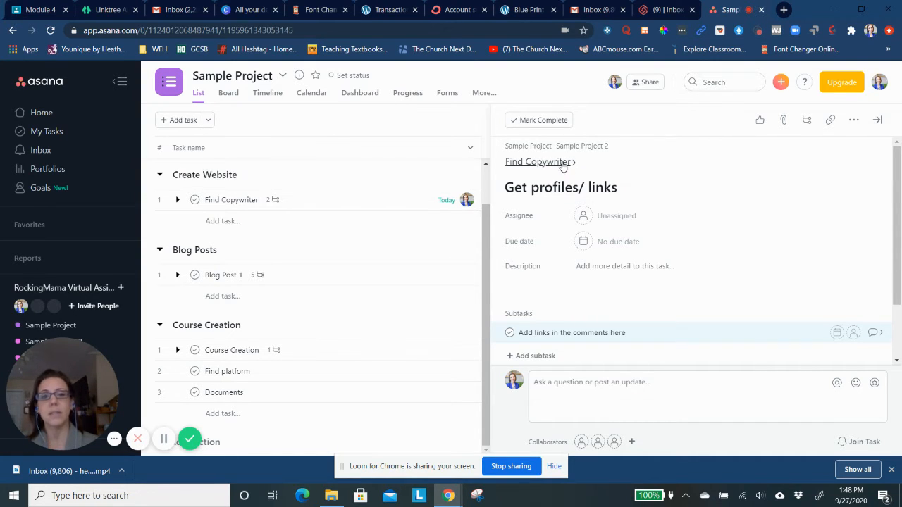
# Return to the parent Find Copywriter task and remove its due date and assignee
pyautogui.click(537, 162)
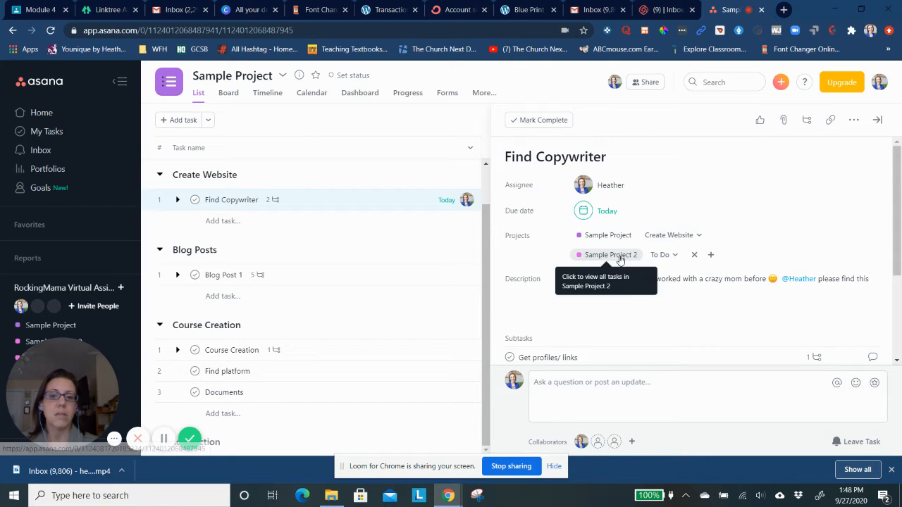
pyautogui.scroll(-2, 613, 258)
pyautogui.scroll(-1, 592, 311)
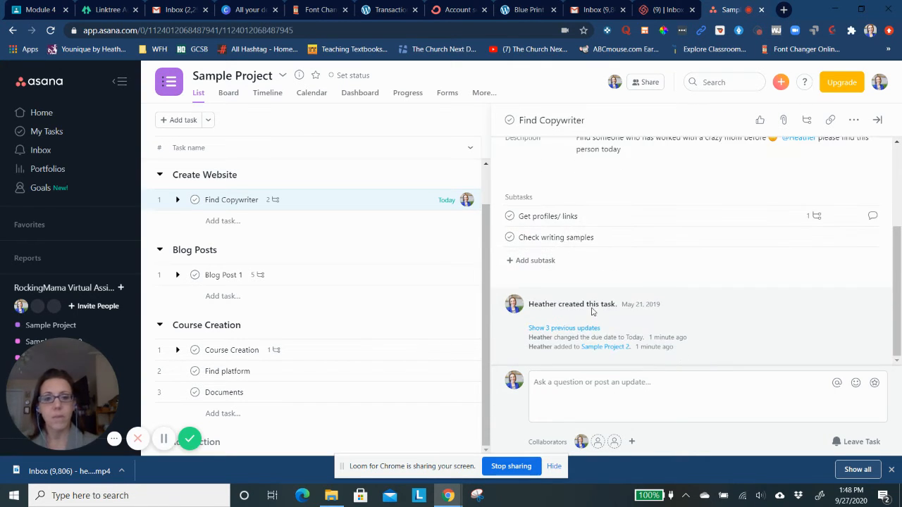
pyautogui.scroll(3, 592, 313)
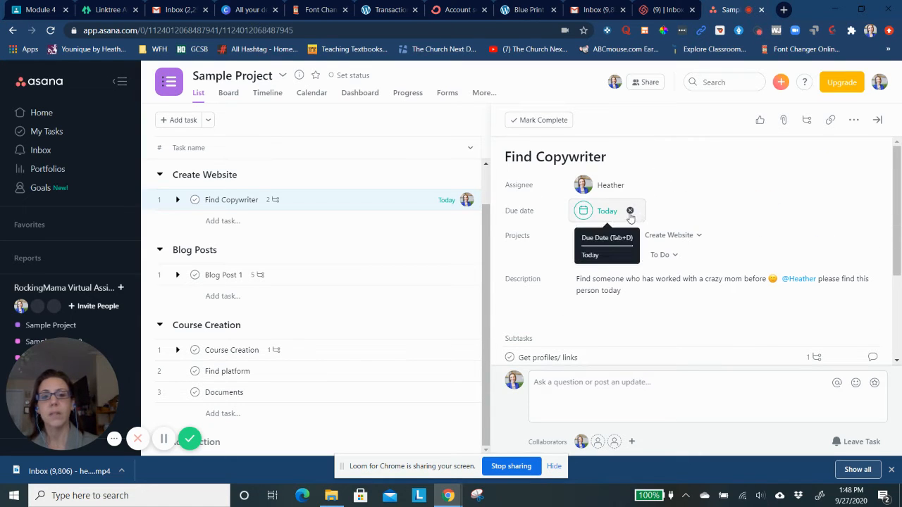
pyautogui.click(631, 212)
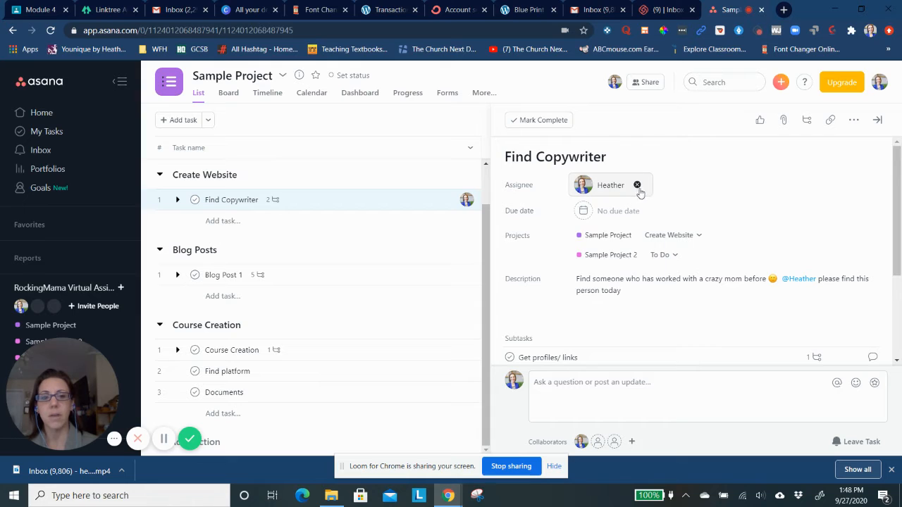
pyautogui.click(637, 186)
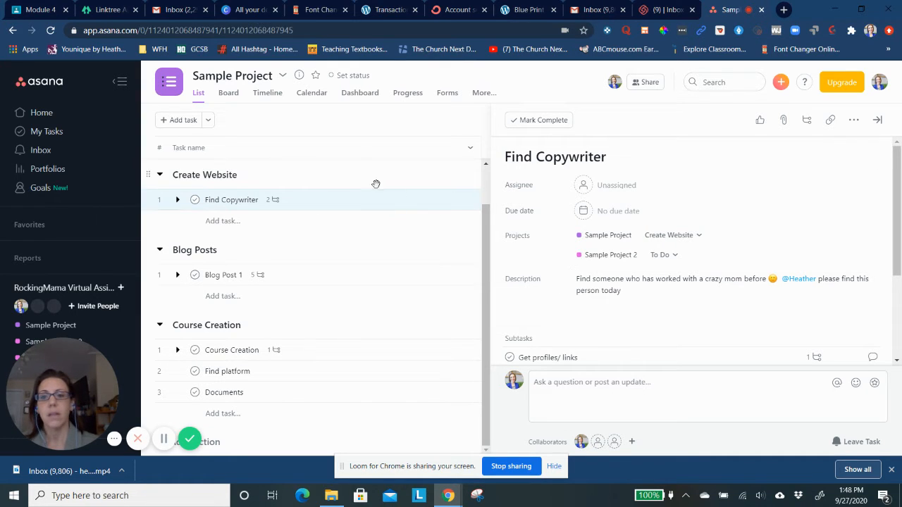
# Open the Blog Post 1 task in the Blog Posts section and review its details and subtasks
pyautogui.click(350, 225)
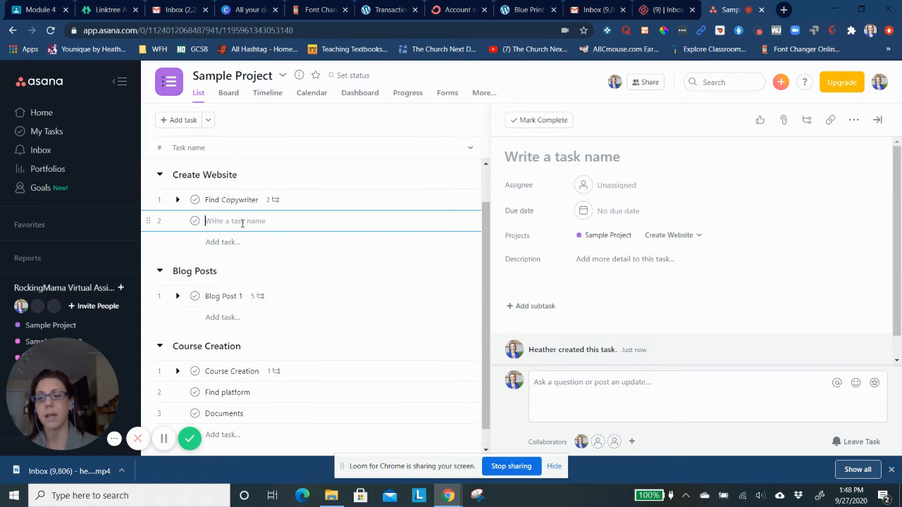
pyautogui.scroll(-1, 241, 223)
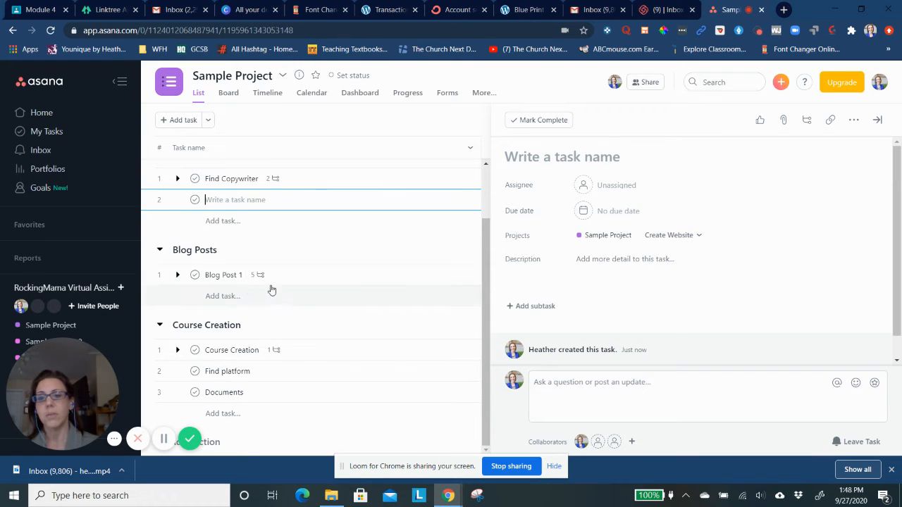
pyautogui.click(293, 284)
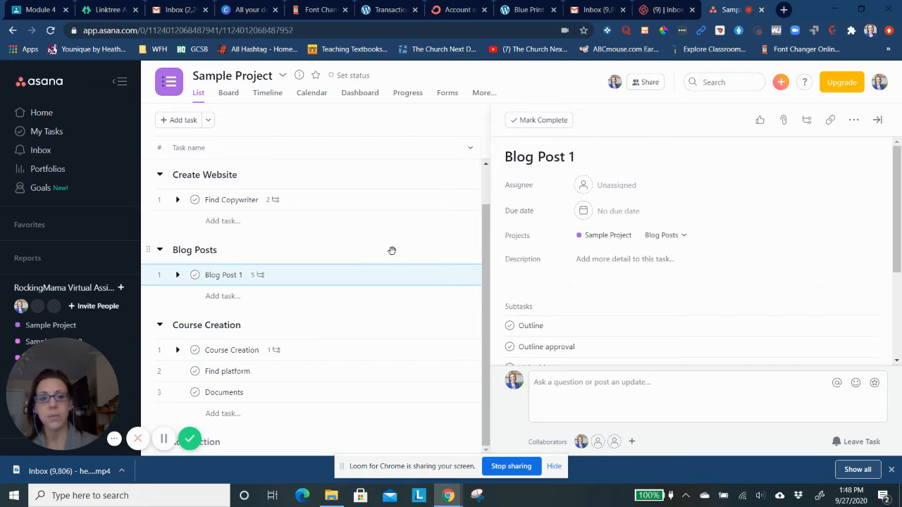
pyautogui.scroll(-3, 613, 265)
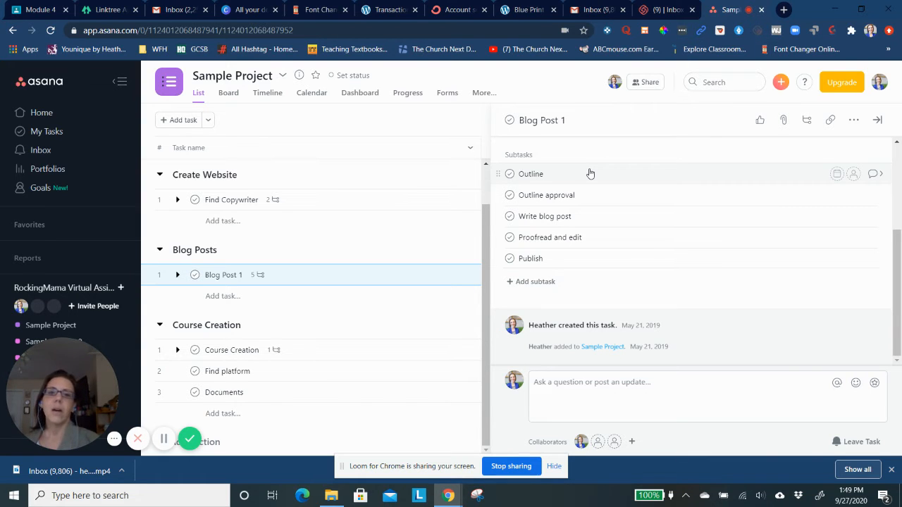
pyautogui.scroll(3, 591, 173)
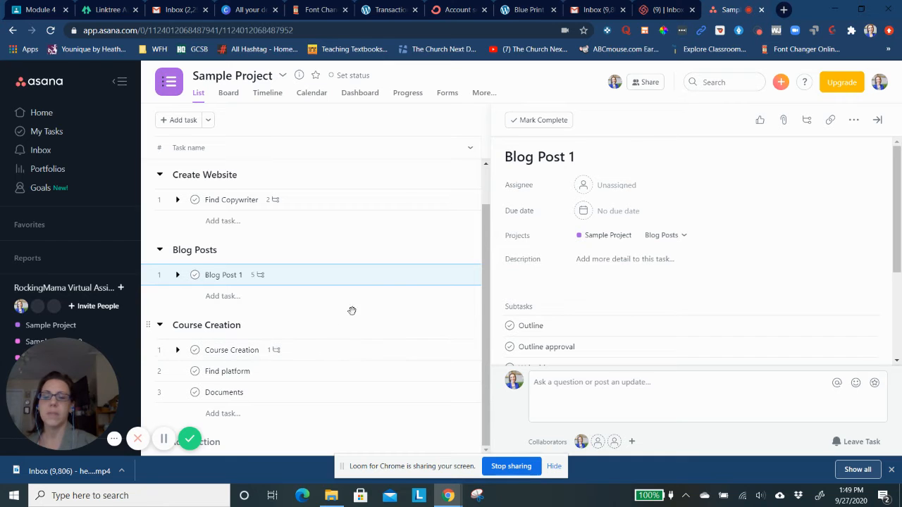
# Open the Google Drive file picker for a Blog Post 1 attachment using the first listed account, and close it without selecting a file
pyautogui.scroll(1, 401, 280)
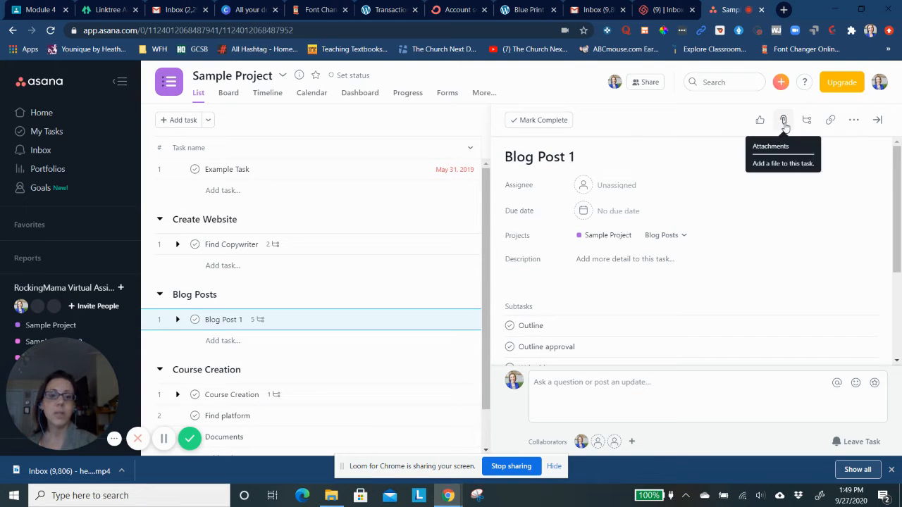
pyautogui.click(784, 121)
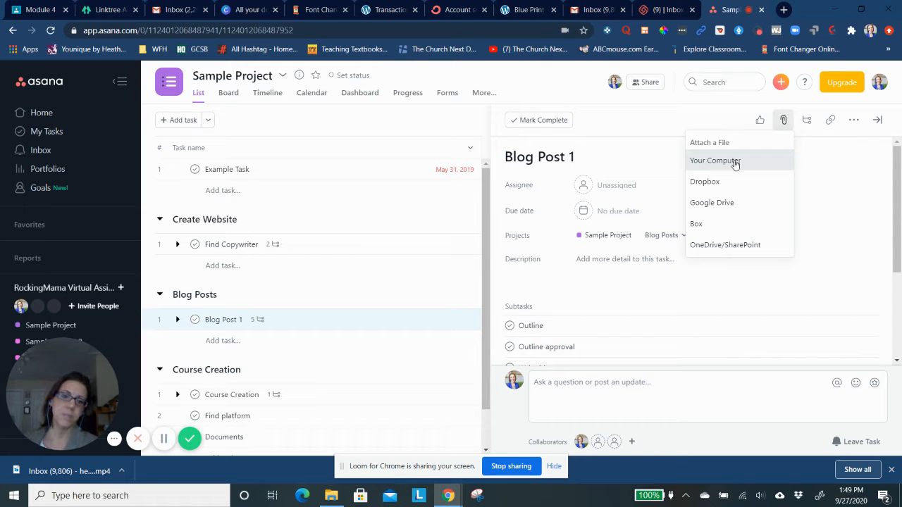
pyautogui.click(714, 203)
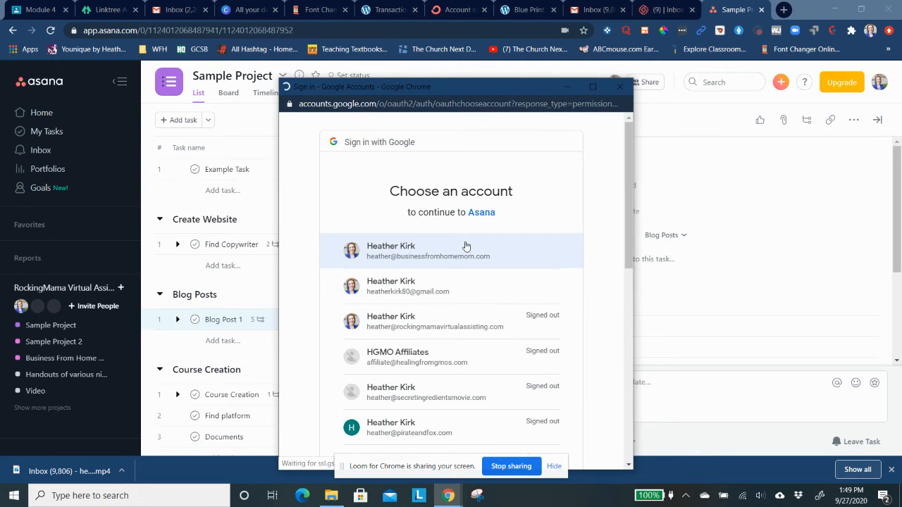
pyautogui.click(466, 246)
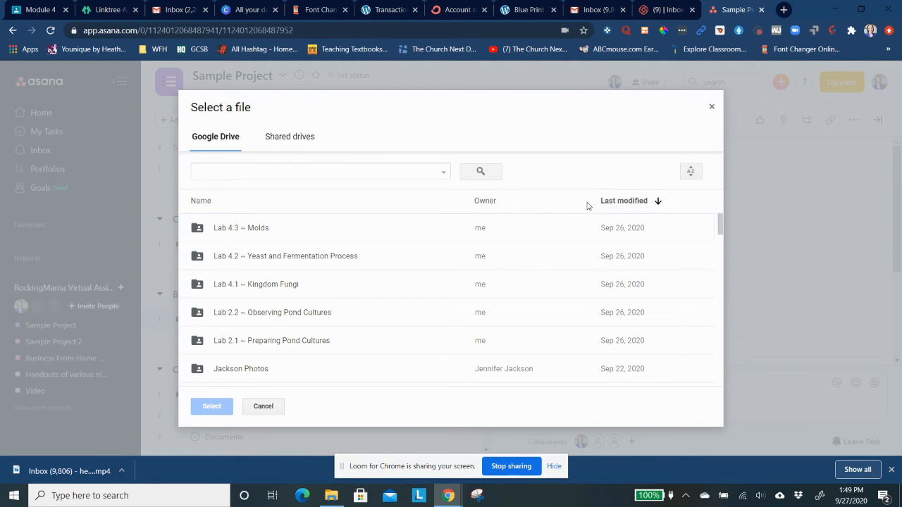
pyautogui.click(712, 107)
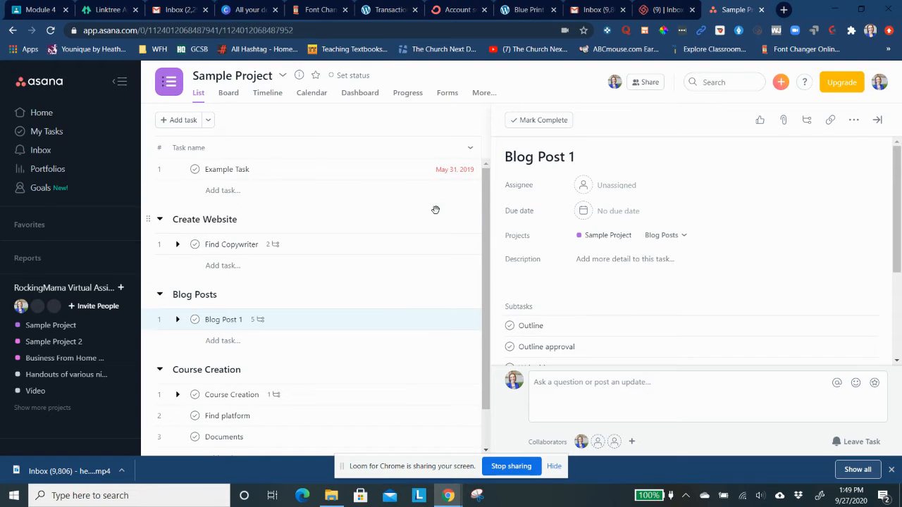
# Examine the Blog Post 1 subtasks and the sources available for attaching a file to the task
pyautogui.scroll(-1, 435, 212)
pyautogui.scroll(1, 435, 211)
pyautogui.scroll(-3, 729, 288)
pyautogui.scroll(3, 729, 289)
pyautogui.scroll(-3, 551, 269)
pyautogui.scroll(3, 552, 270)
pyautogui.click(784, 119)
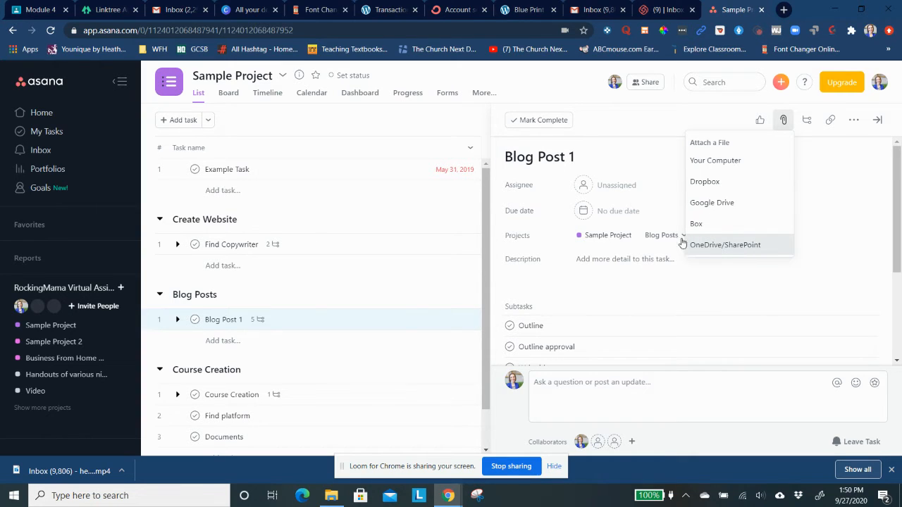
pyautogui.scroll(-3, 599, 304)
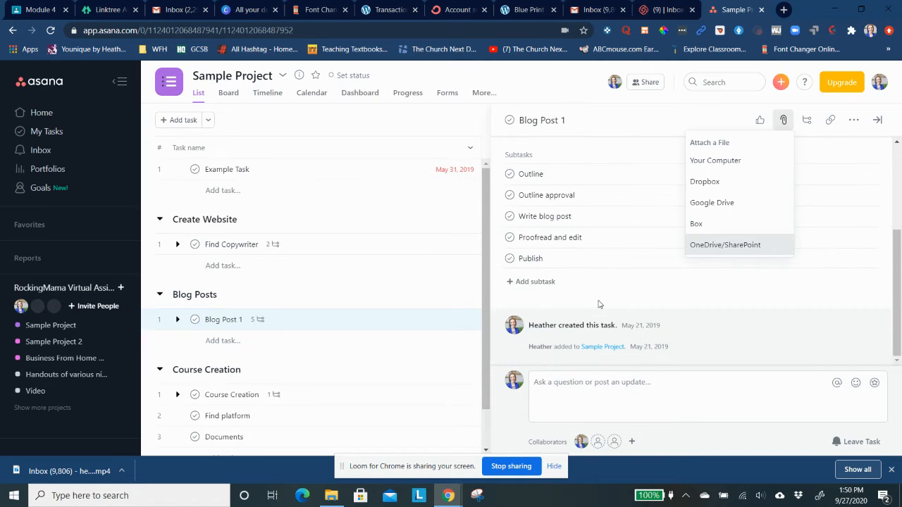
pyautogui.scroll(5, 594, 275)
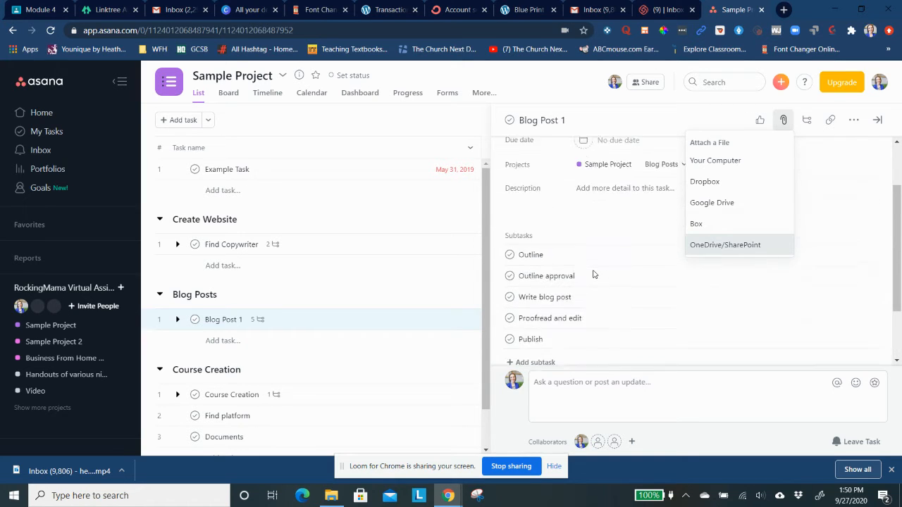
# Add a new subtask to Blog Post 1, leaving its name blank
pyautogui.click(809, 123)
pyautogui.click(808, 123)
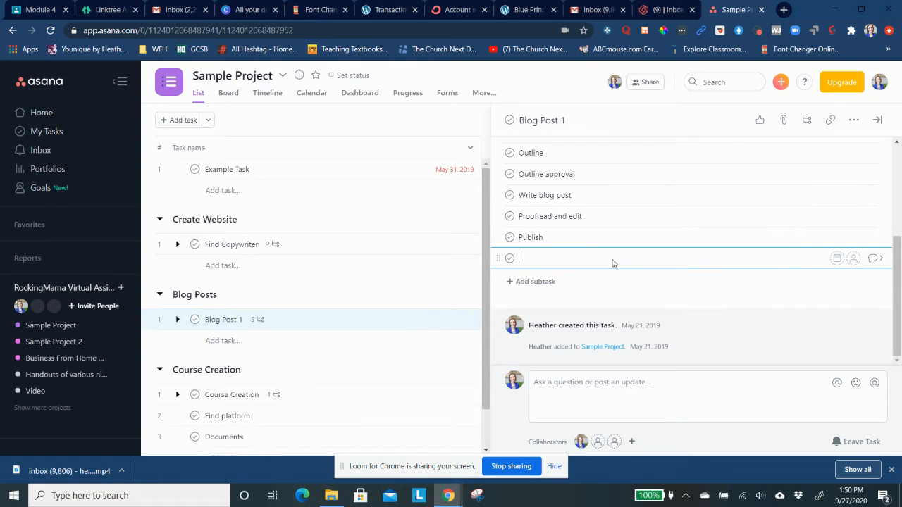
pyautogui.scroll(5, 612, 263)
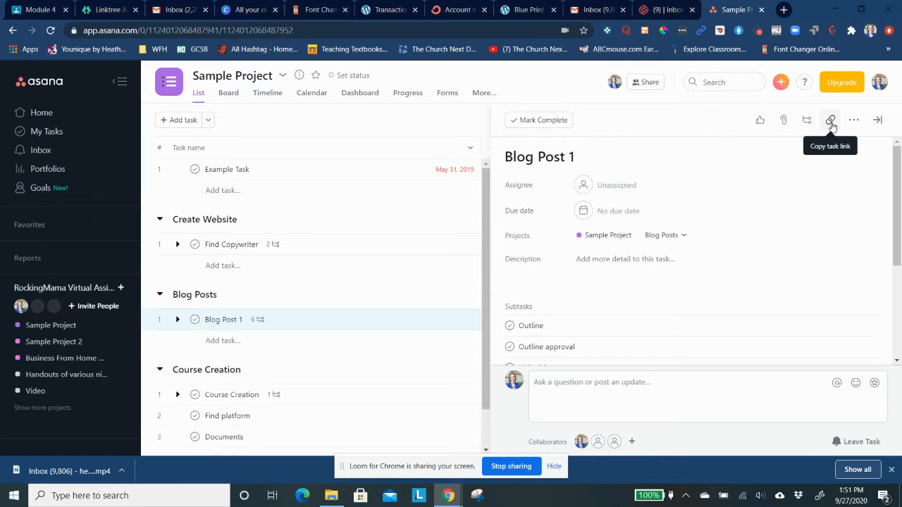
pyautogui.hotkey('Tab', 's')
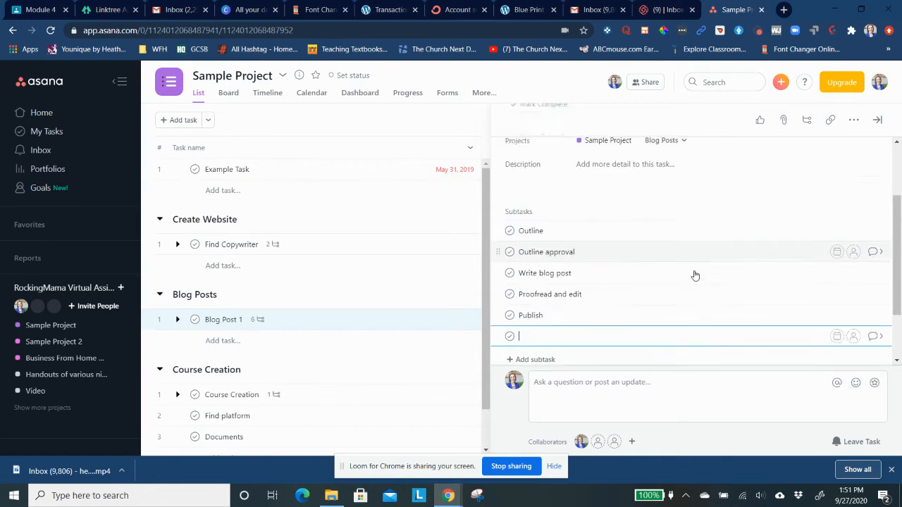
pyautogui.press('Escape')
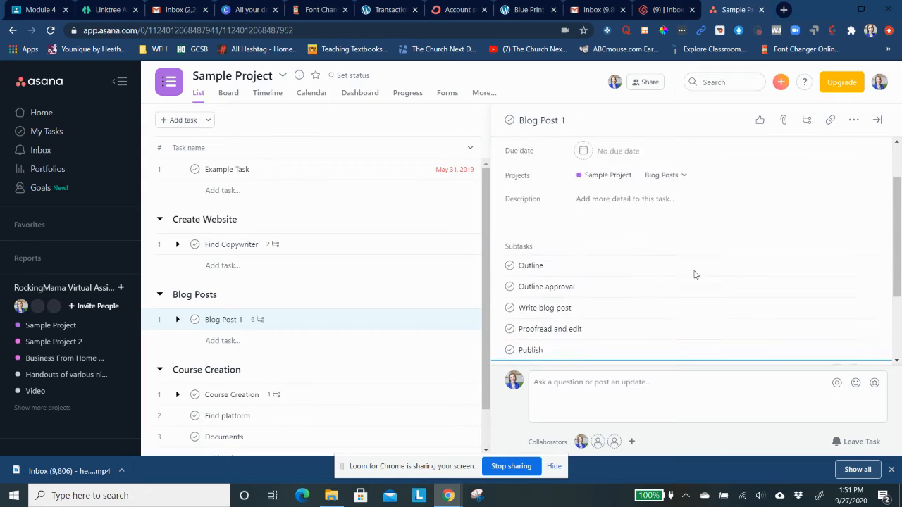
# Copy the link to the Blog Post 1 task and close the browser's download bar
pyautogui.click(831, 121)
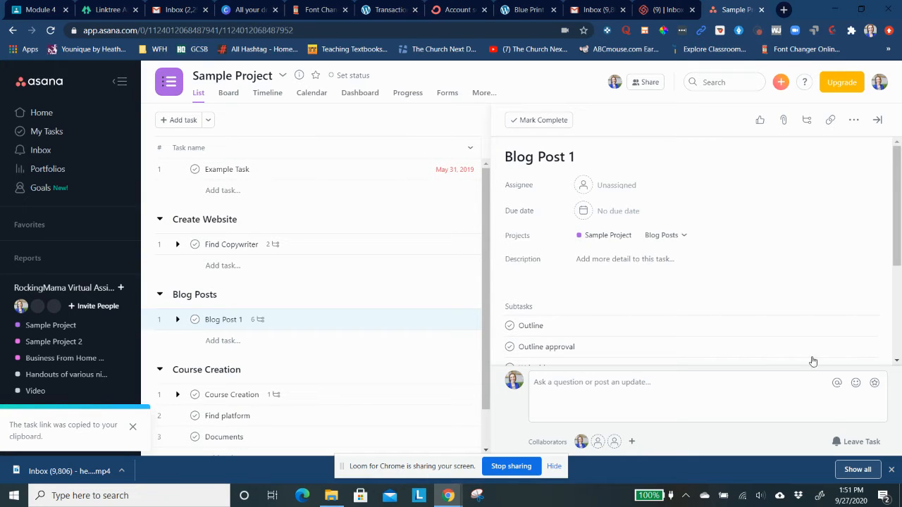
pyautogui.click(892, 470)
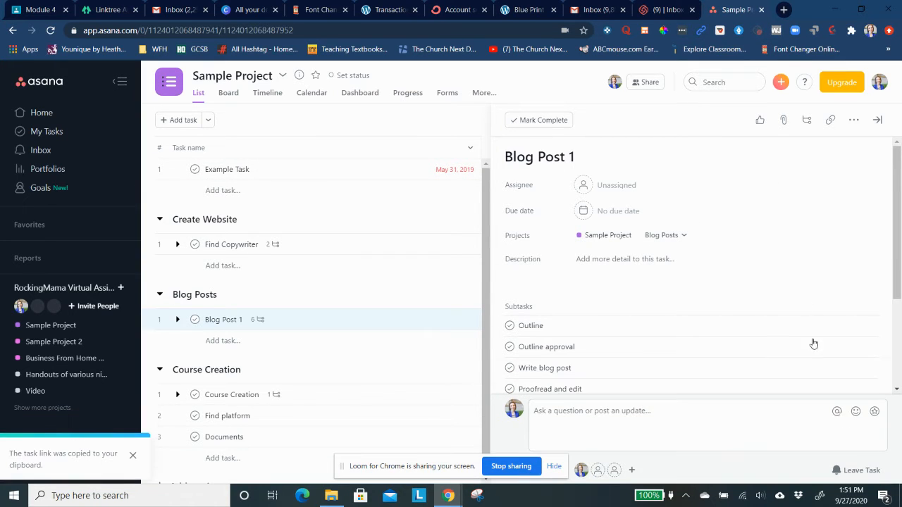
# Add the existing Complete tag to the Blog Post 1 task
pyautogui.click(854, 122)
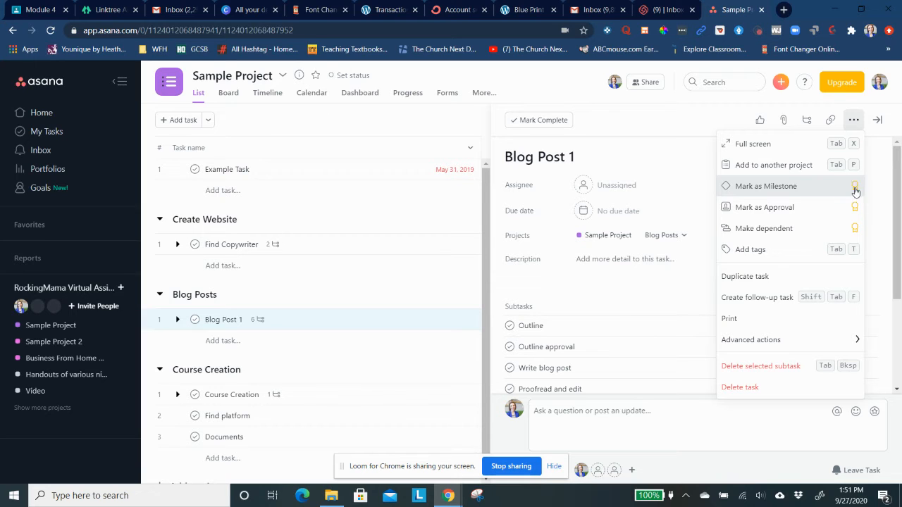
pyautogui.click(772, 252)
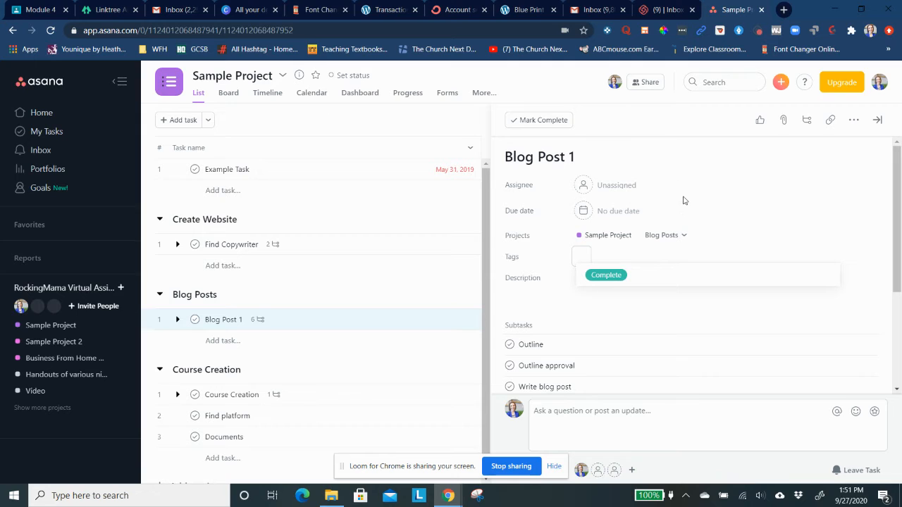
pyautogui.write('comp')
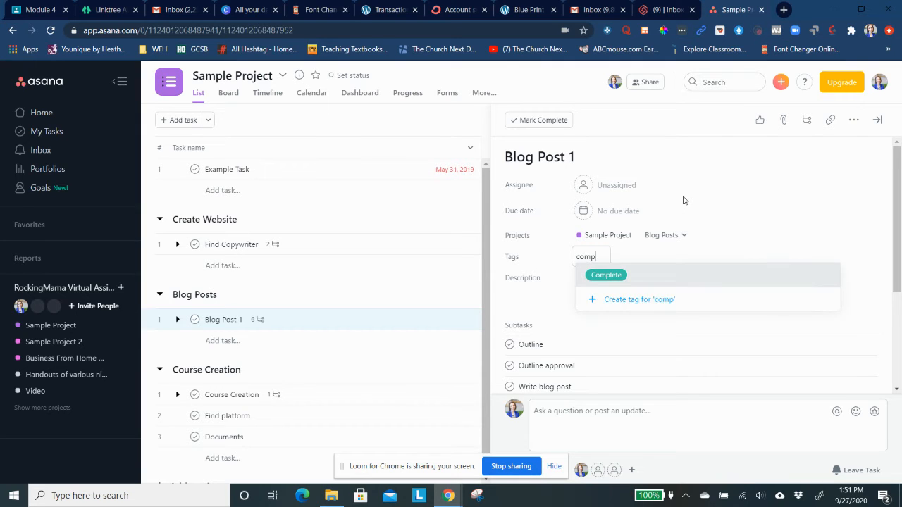
pyautogui.click(613, 275)
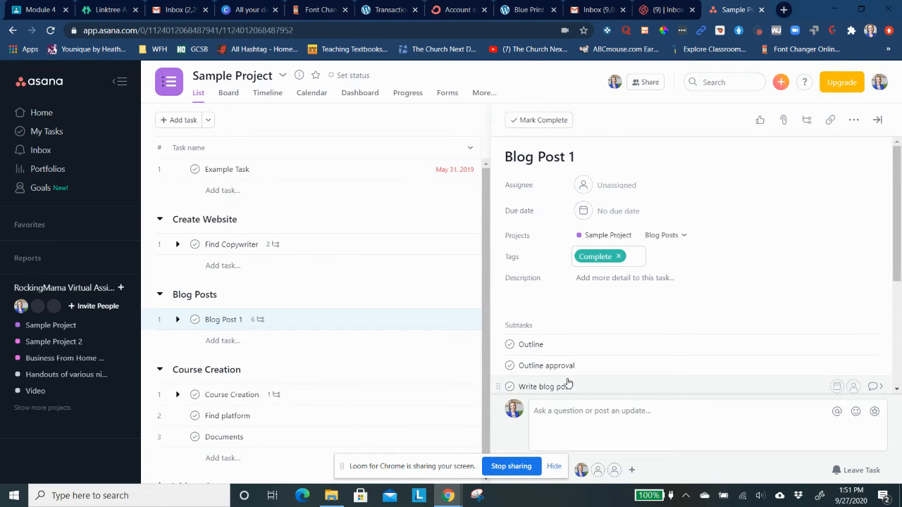
pyautogui.scroll(-1, 568, 383)
pyautogui.scroll(-3, 568, 383)
pyautogui.scroll(4, 568, 383)
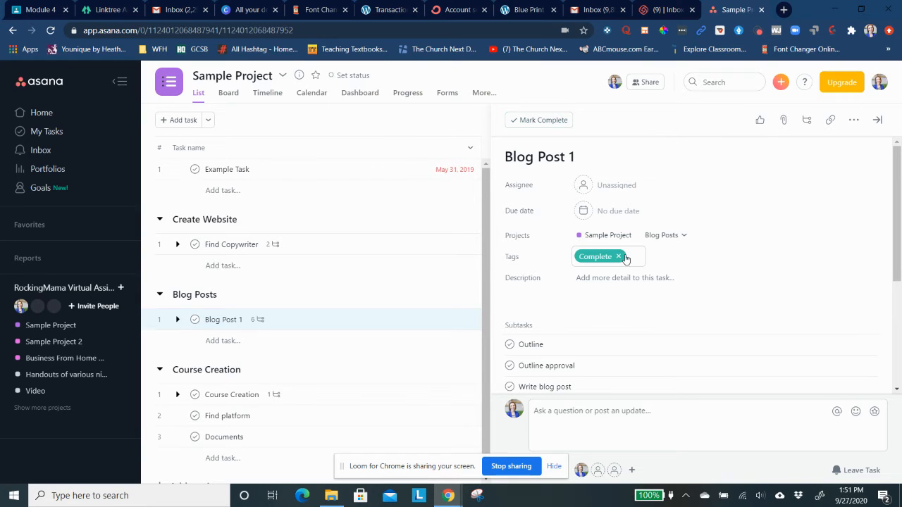
pyautogui.click(678, 259)
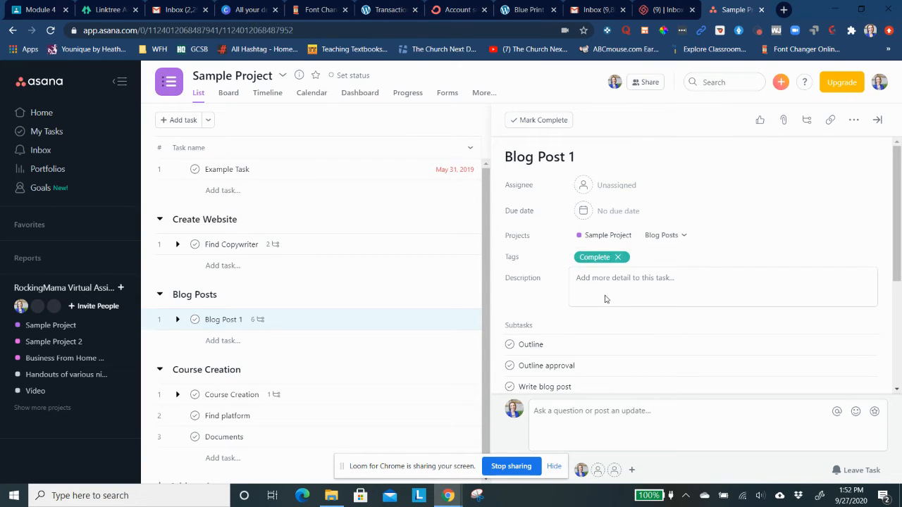
# Name the blank subtask of Blog Post 1 "Check when published"
pyautogui.scroll(-2, 605, 300)
pyautogui.scroll(-2, 605, 300)
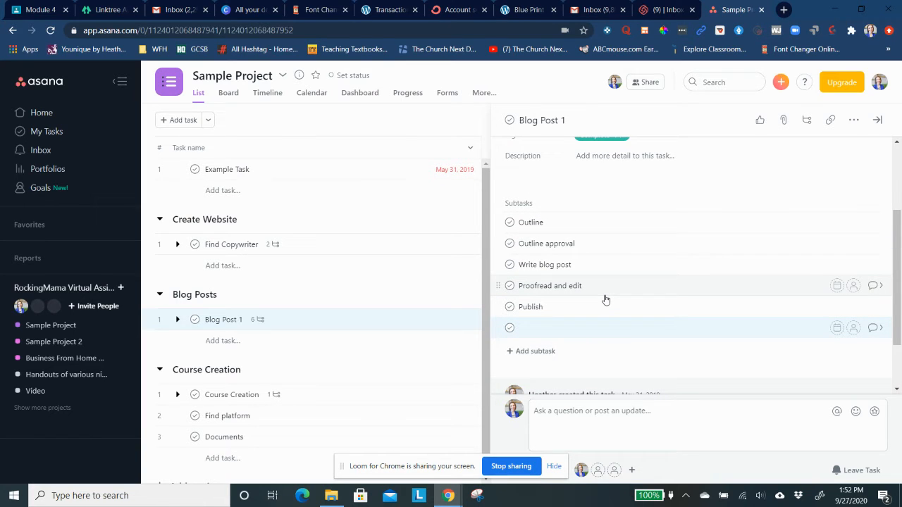
pyautogui.scroll(4, 605, 300)
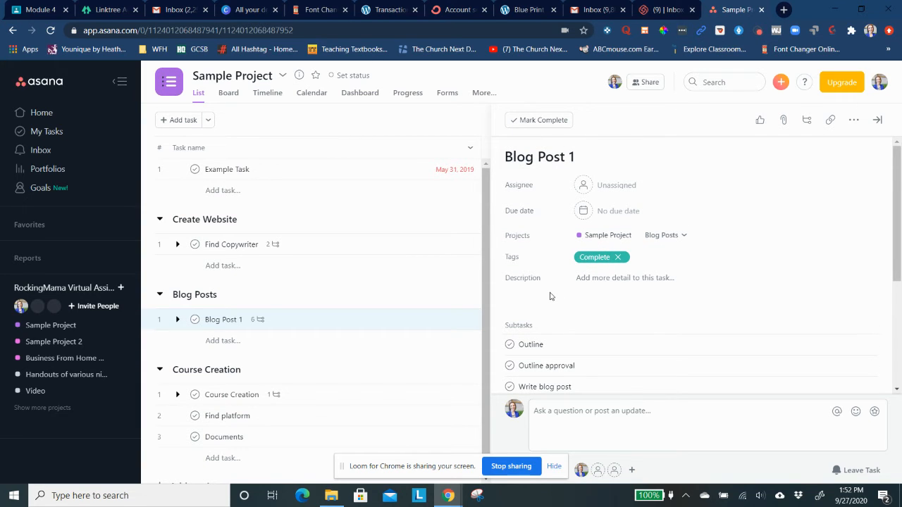
pyautogui.scroll(-3, 551, 296)
pyautogui.click(551, 253)
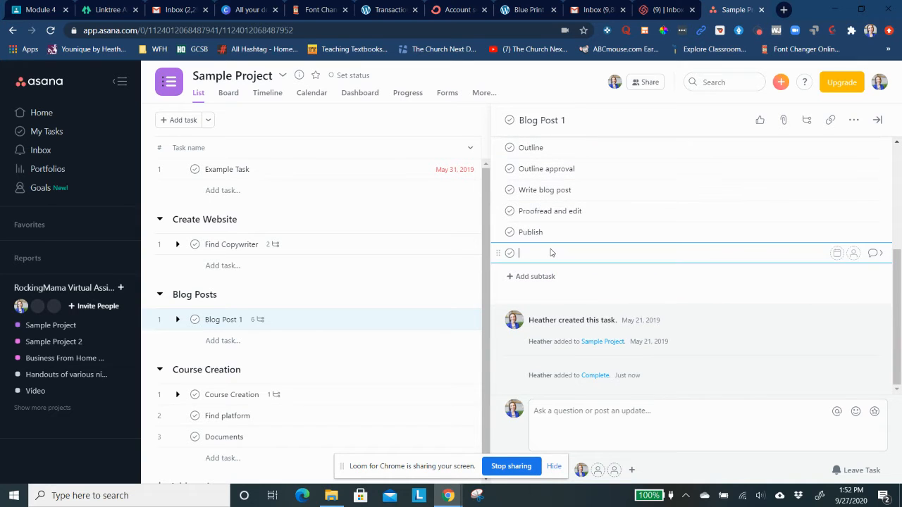
pyautogui.write('Check when published')
# Examine the fields, subtasks and activity history of Blog Post 1, and close its task details
pyautogui.scroll(2, 745, 262)
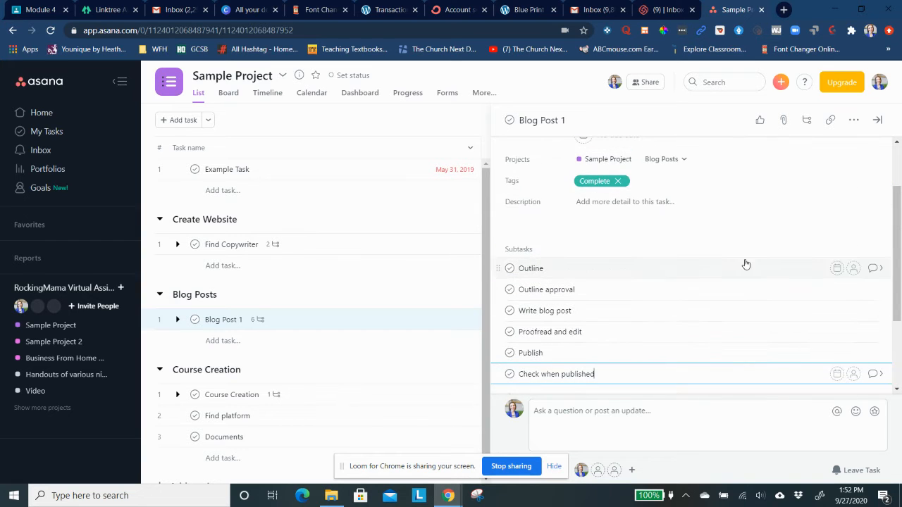
pyautogui.scroll(2, 657, 287)
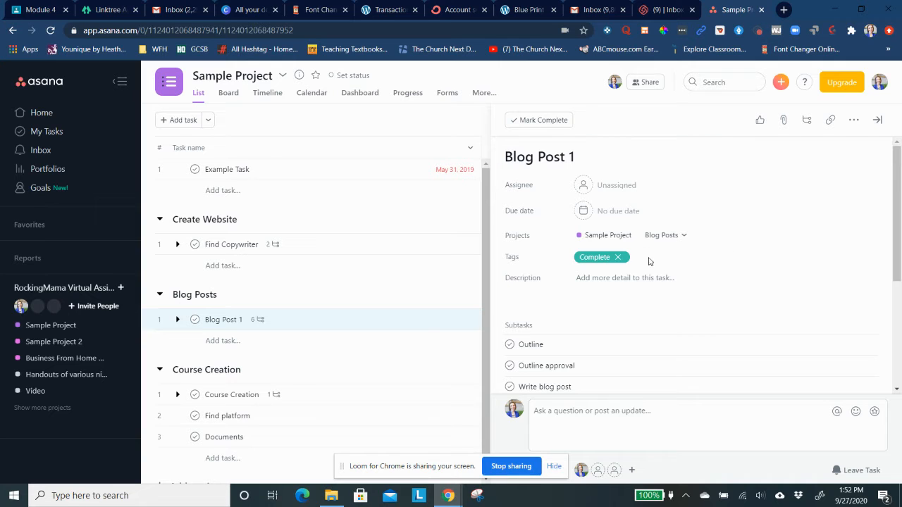
pyautogui.scroll(-3, 582, 335)
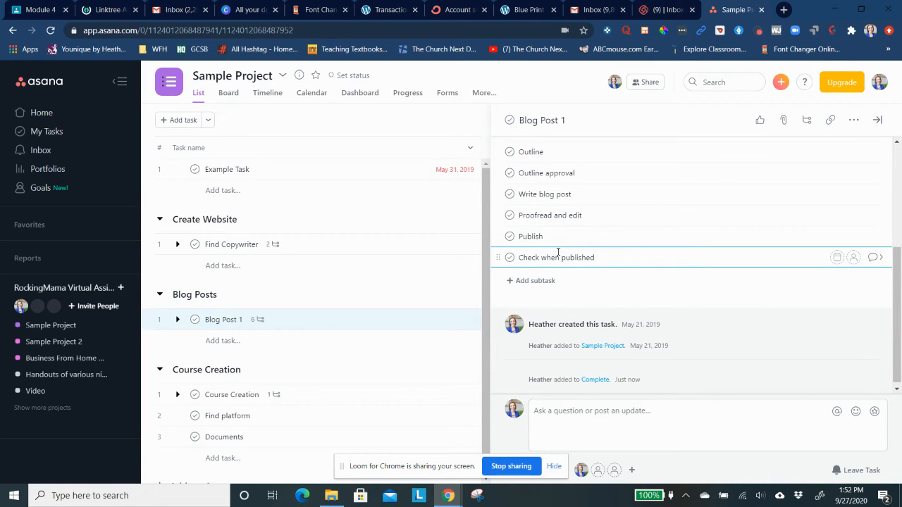
pyautogui.scroll(3, 535, 255)
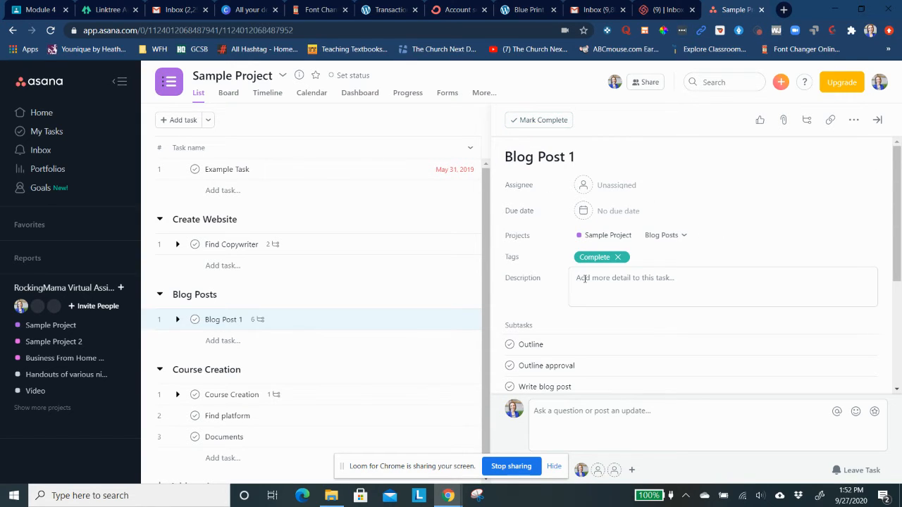
pyautogui.scroll(-5, 584, 279)
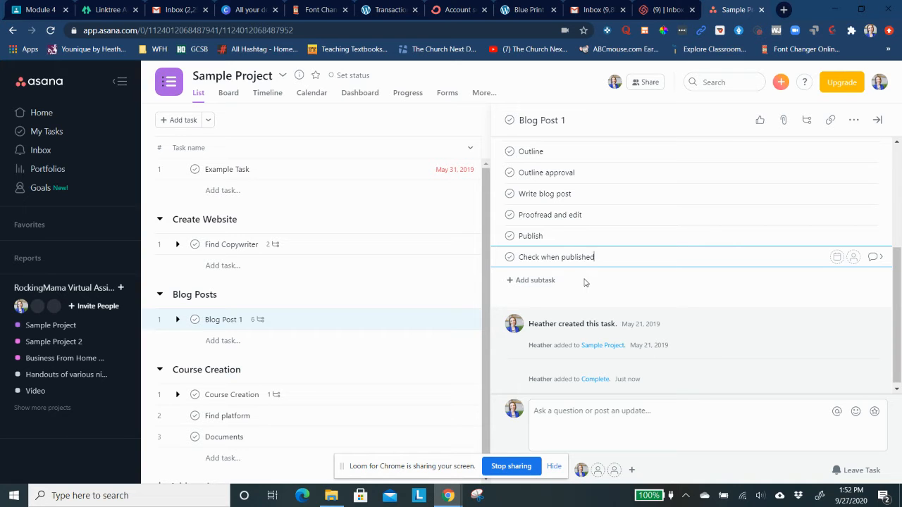
pyautogui.scroll(5, 584, 283)
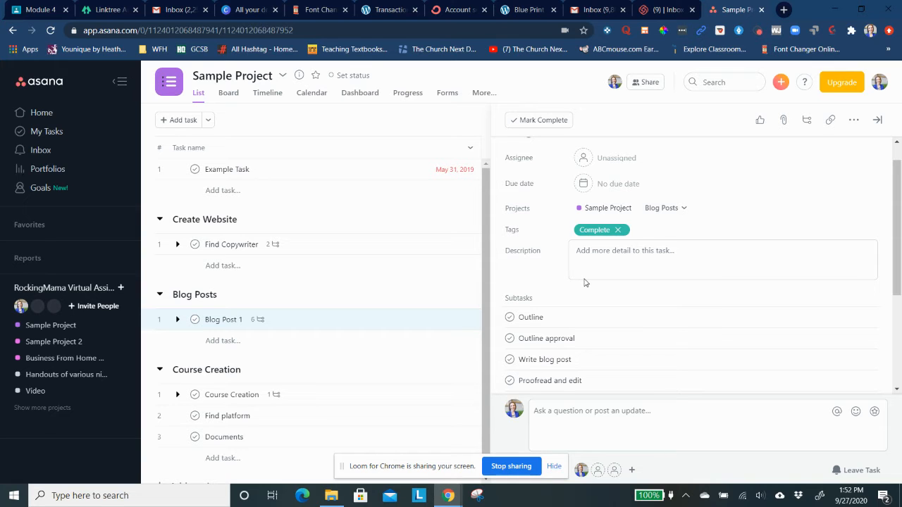
pyautogui.scroll(-2, 584, 283)
pyautogui.scroll(1, 584, 283)
pyautogui.scroll(-3, 584, 282)
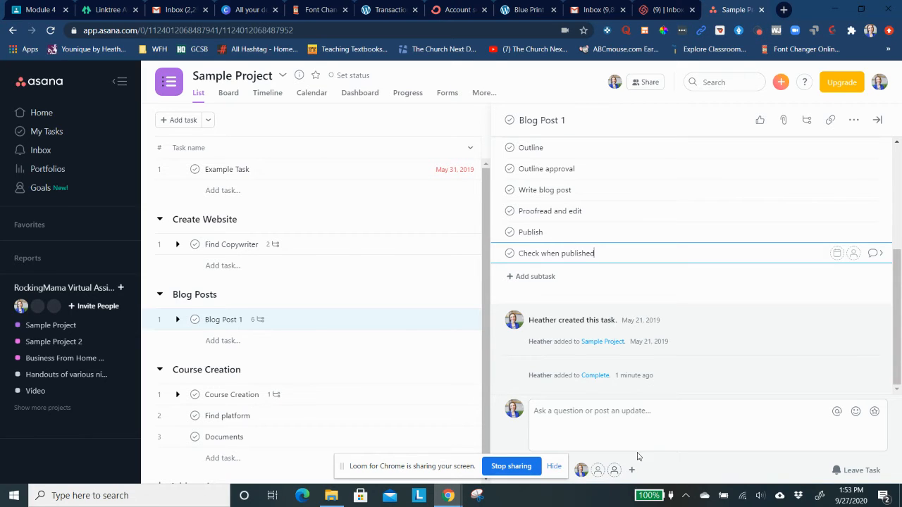
pyautogui.click(878, 121)
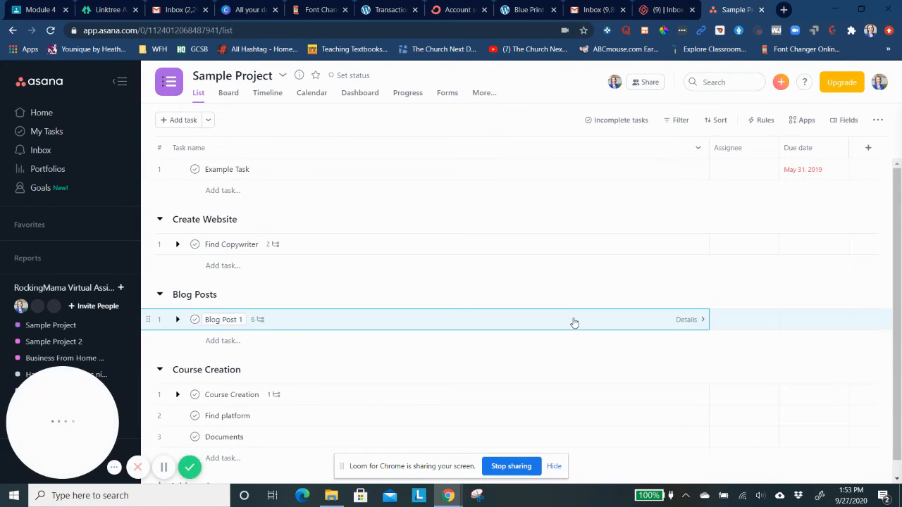
# Show the Tags and Projects fields as columns in the Sample Project task list
pyautogui.scroll(-1, 575, 323)
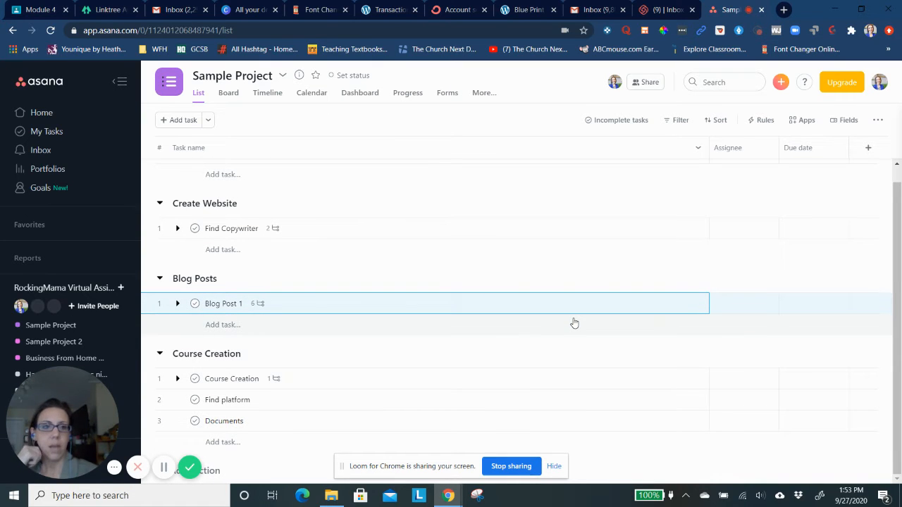
pyautogui.scroll(1, 574, 323)
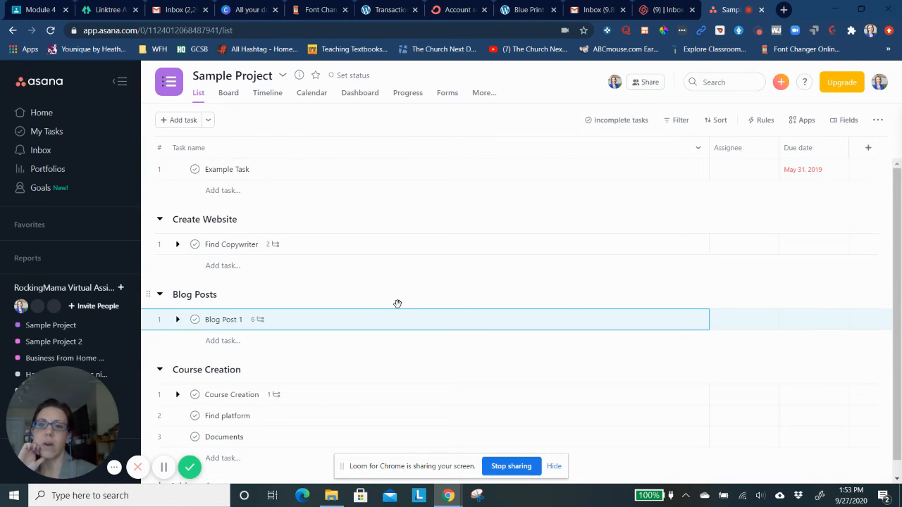
pyautogui.scroll(-1, 398, 304)
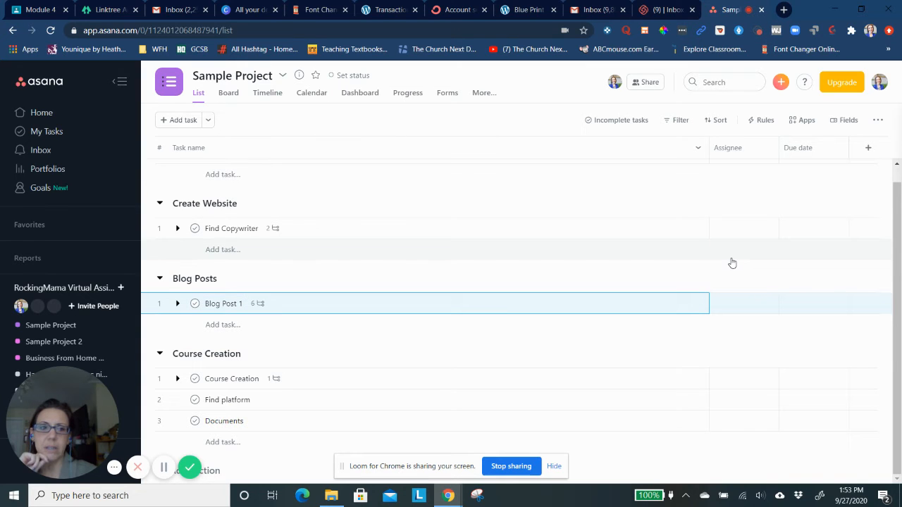
pyautogui.click(870, 147)
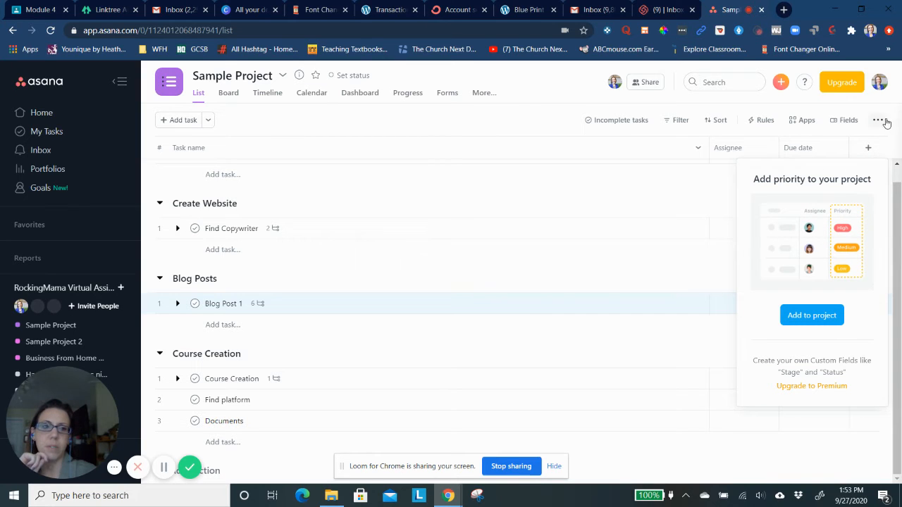
pyautogui.click(843, 122)
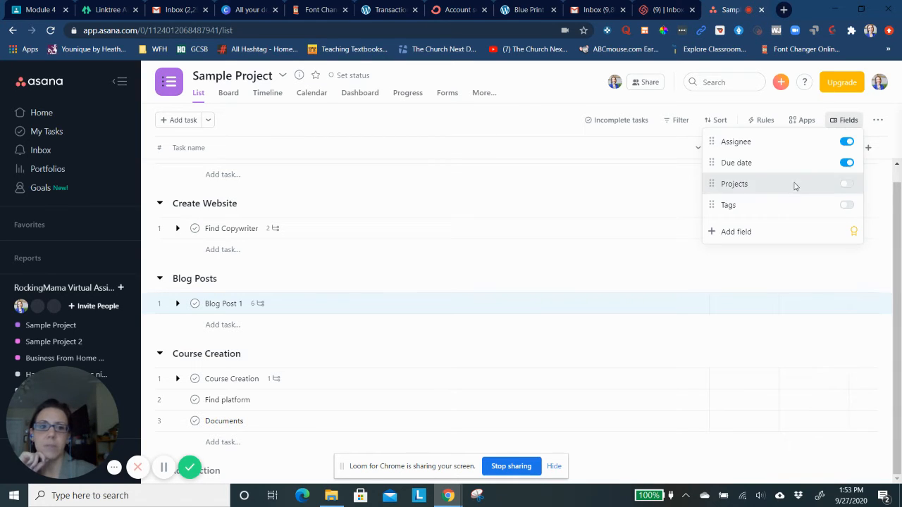
pyautogui.click(825, 210)
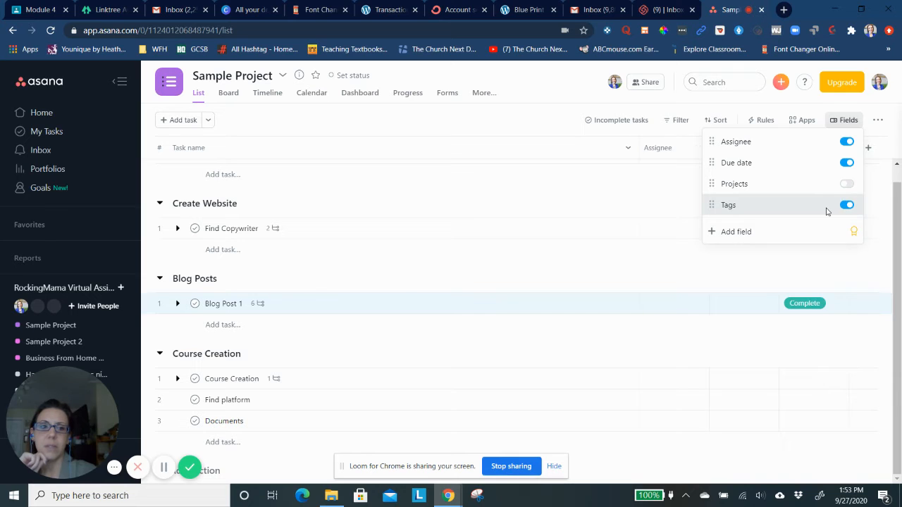
pyautogui.click(815, 192)
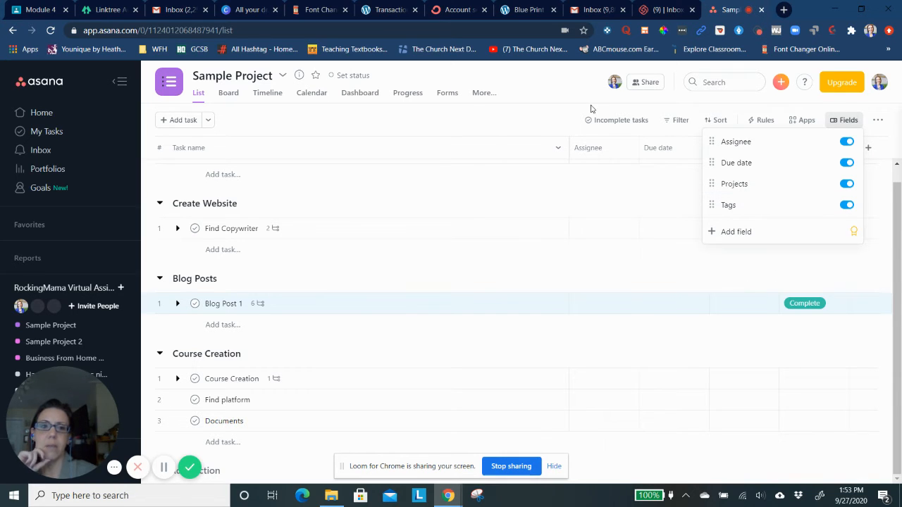
pyautogui.click(557, 120)
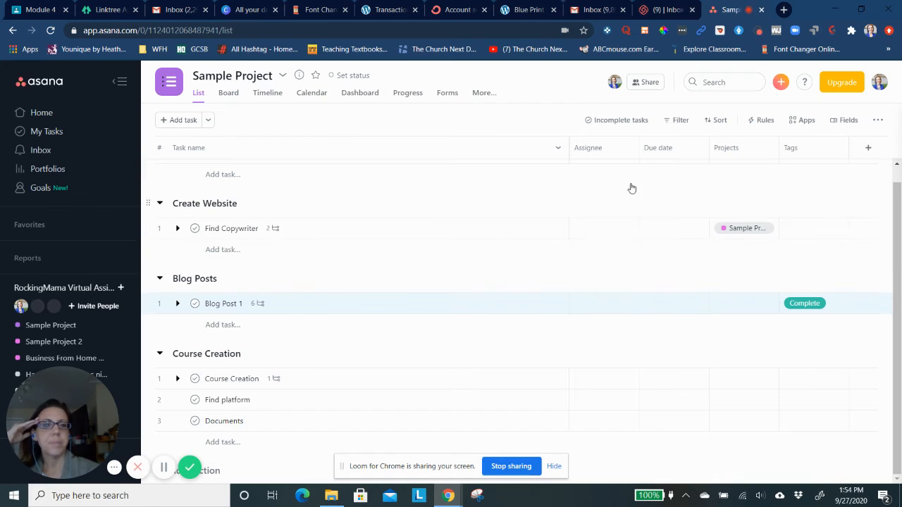
# View the Rules feature information, close it, and look at the additional options for the project's list layout
pyautogui.click(766, 120)
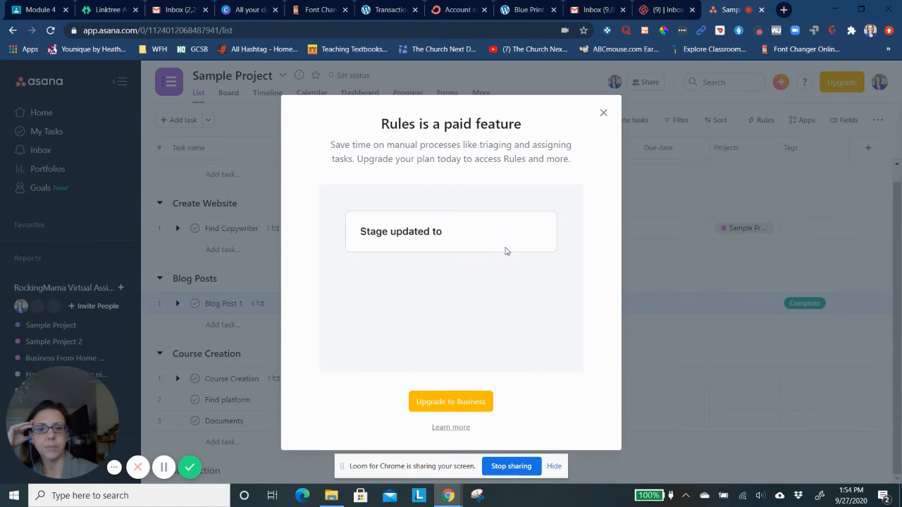
pyautogui.click(603, 115)
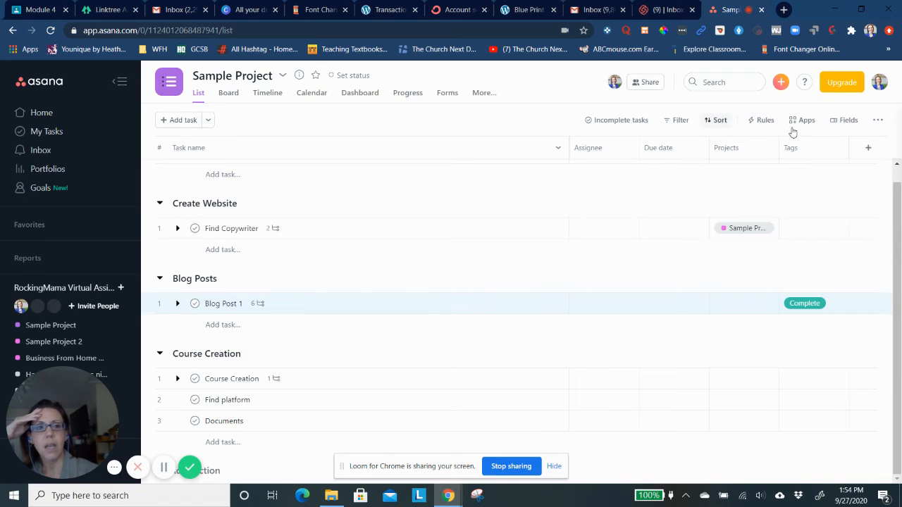
pyautogui.click(878, 121)
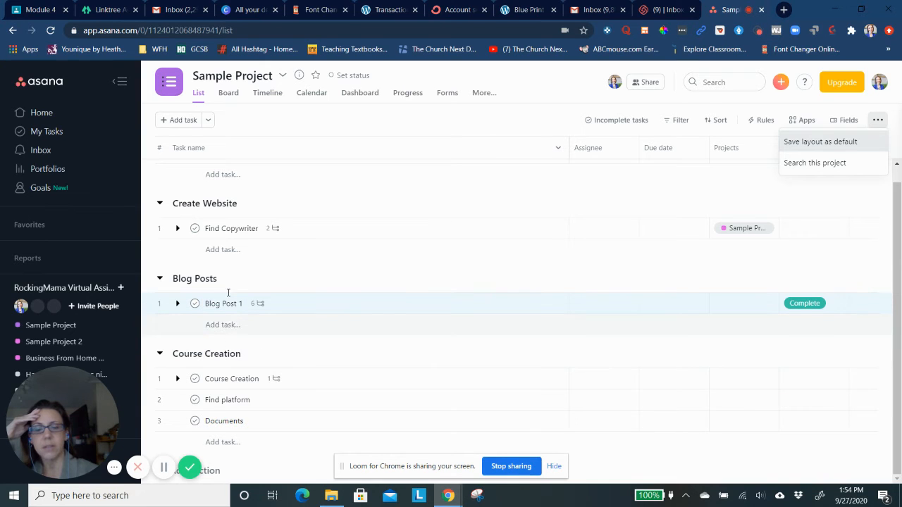
pyautogui.scroll(1, 272, 302)
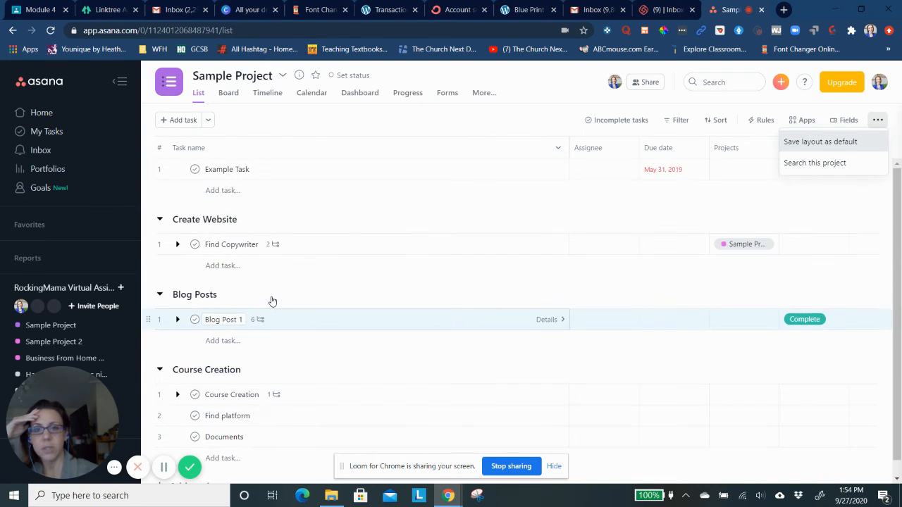
# Start a status update for Sample Project titled "Weekly Check In" and set its status to On Track
pyautogui.click(355, 76)
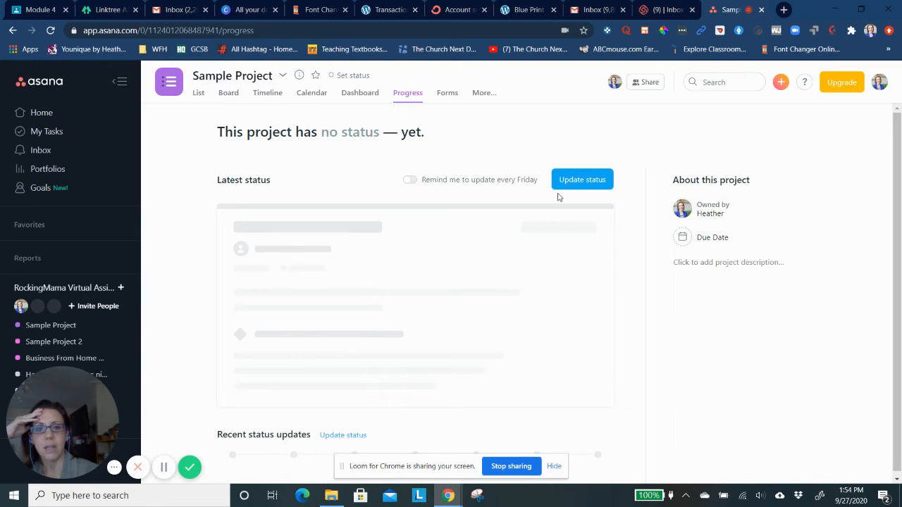
pyautogui.click(582, 185)
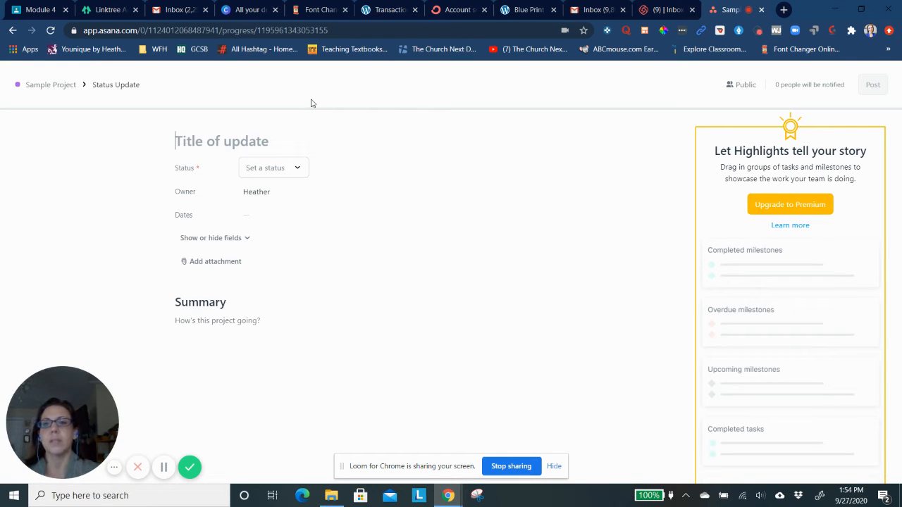
pyautogui.write('Week')
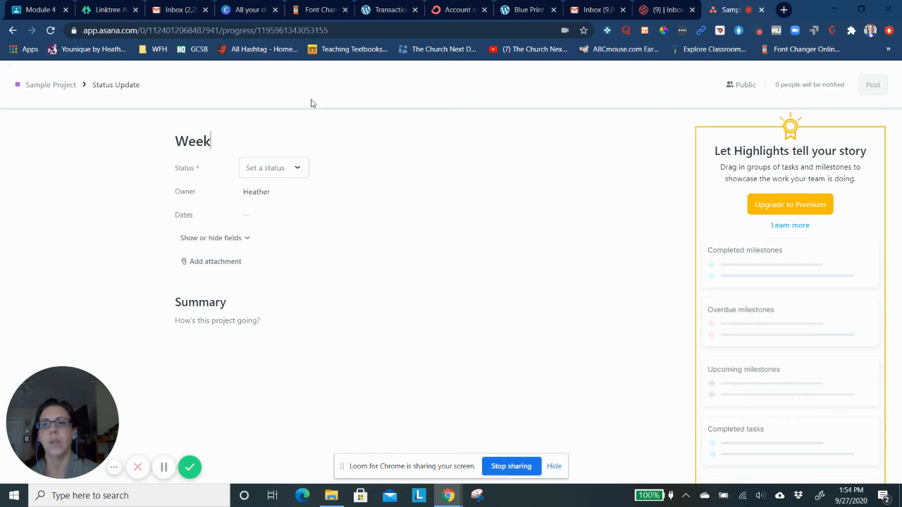
pyautogui.write('ly Check')
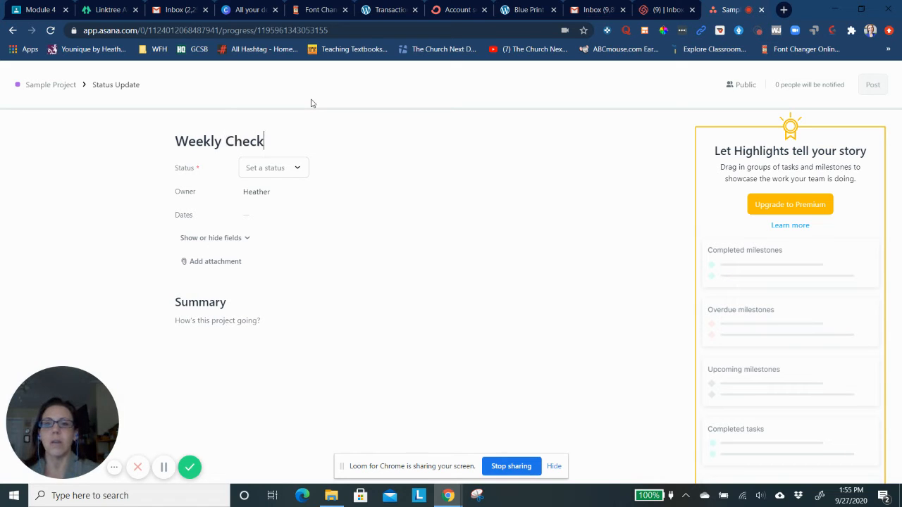
pyautogui.write(' In')
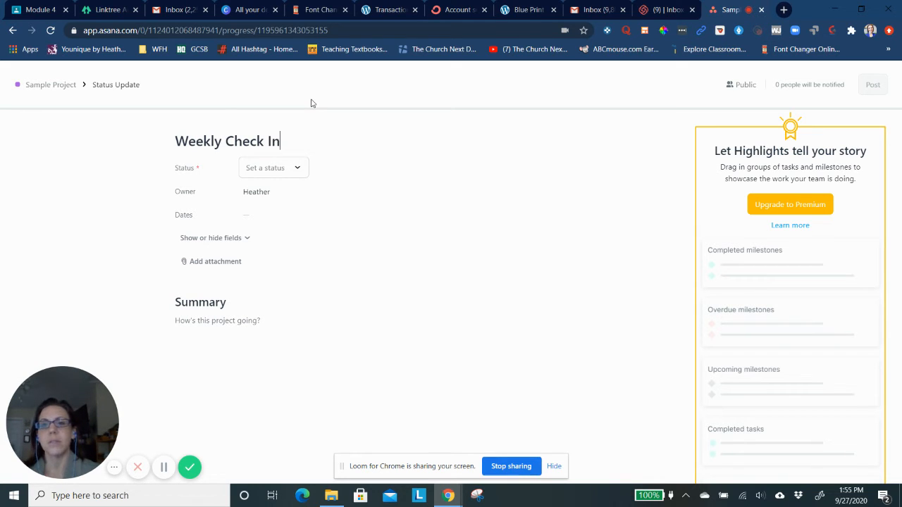
pyautogui.click(258, 175)
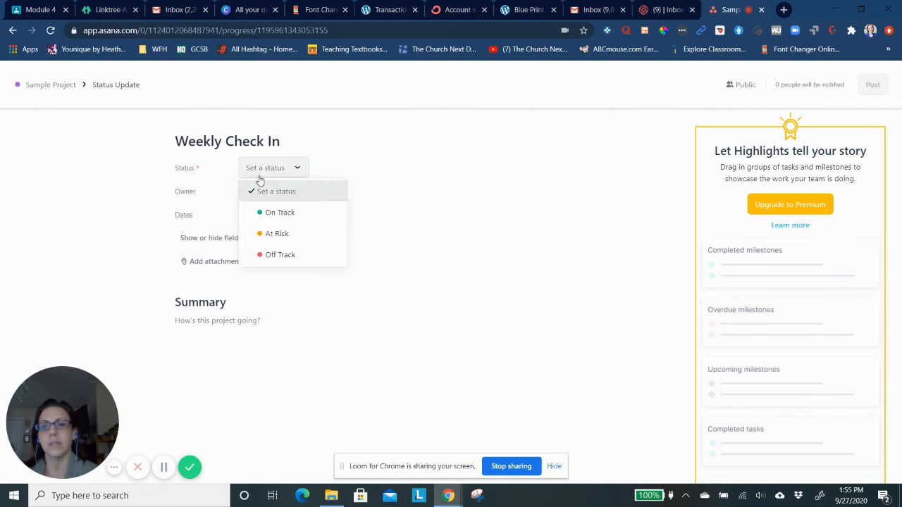
pyautogui.click(293, 215)
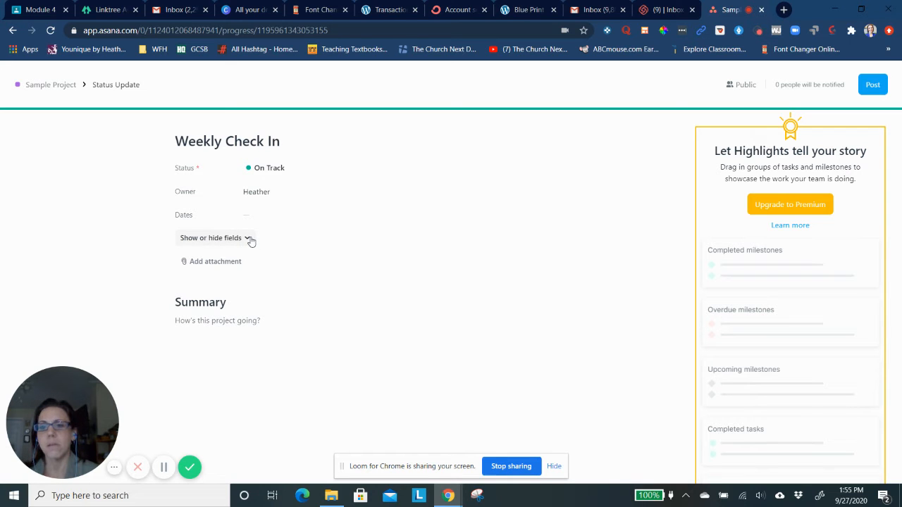
# Write the summary "All looks well right now" with a smiley and post the status update
pyautogui.click(241, 321)
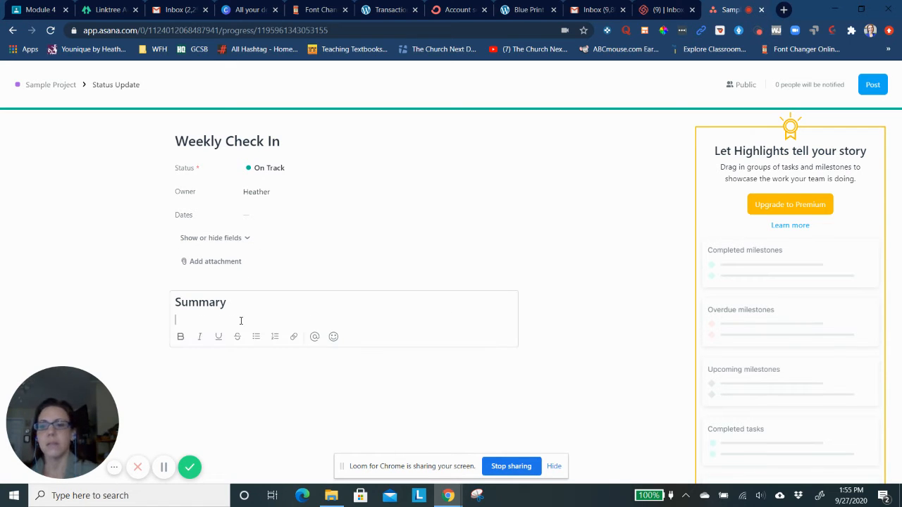
pyautogui.write('All loo')
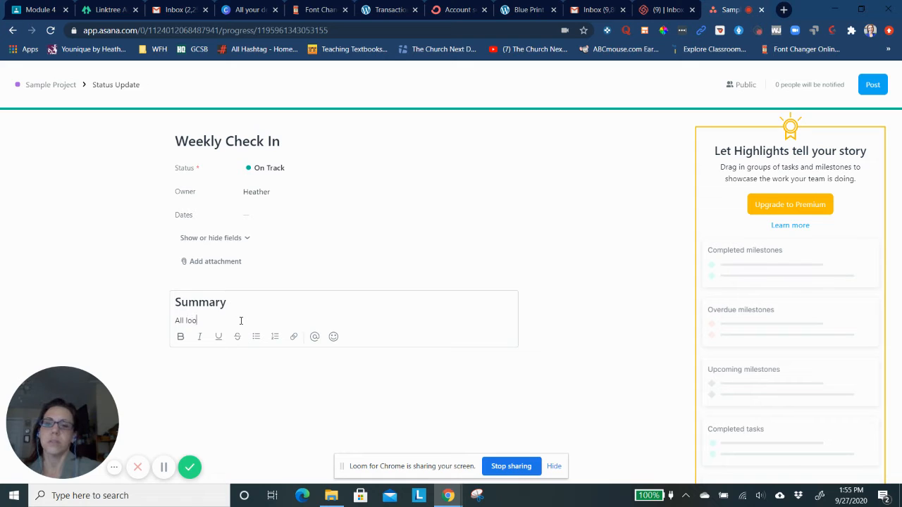
pyautogui.write('ks well right now')
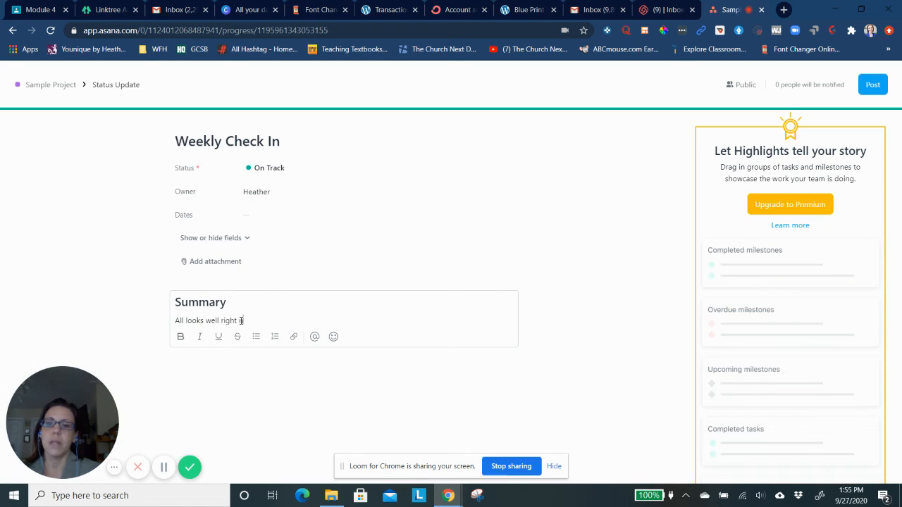
pyautogui.write(' :)')
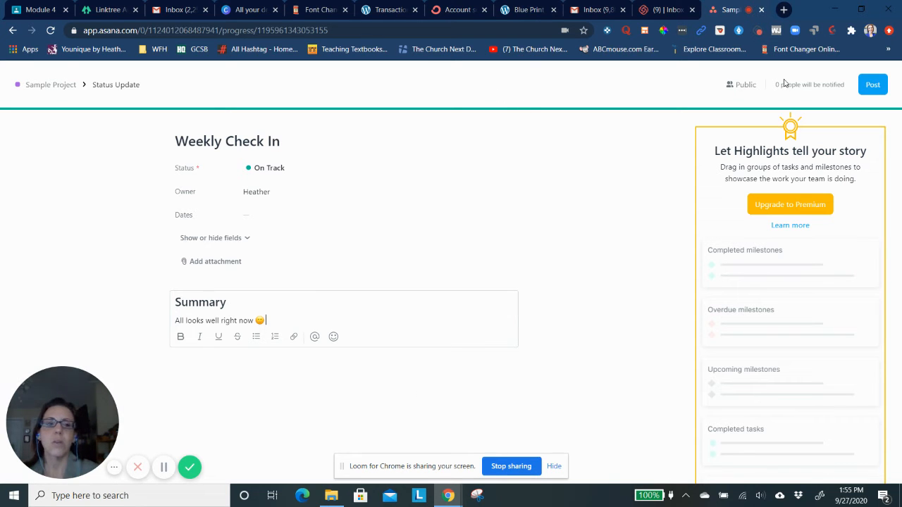
pyautogui.click(873, 85)
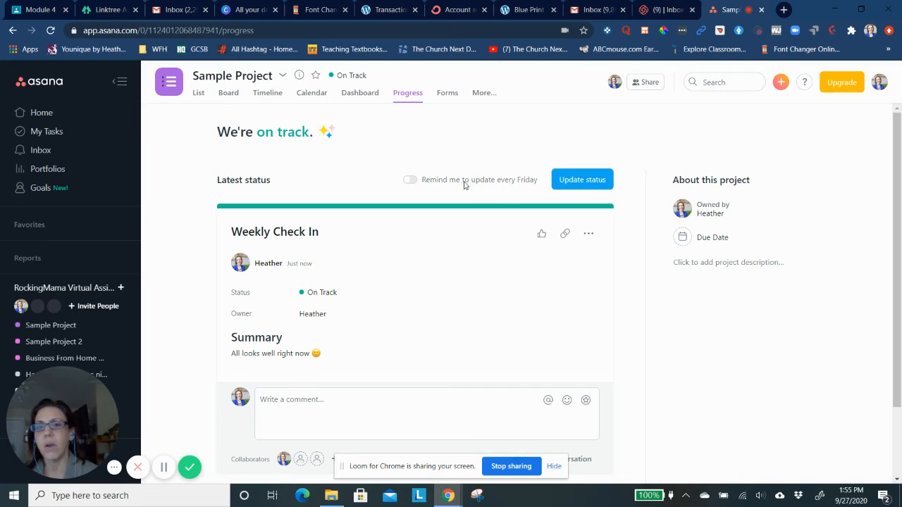
# Turn on the reminder to update the project status every Friday and look over the posted update
pyautogui.click(411, 180)
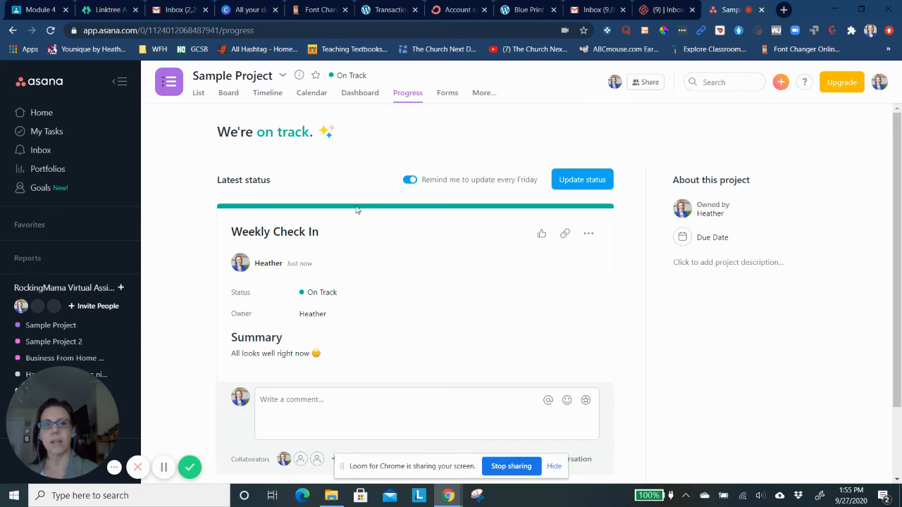
pyautogui.scroll(-2, 483, 280)
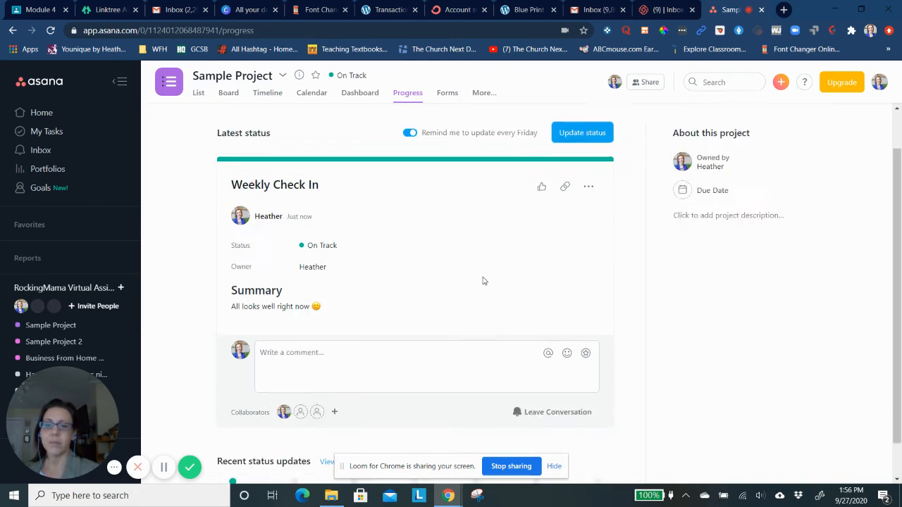
pyautogui.scroll(2, 483, 281)
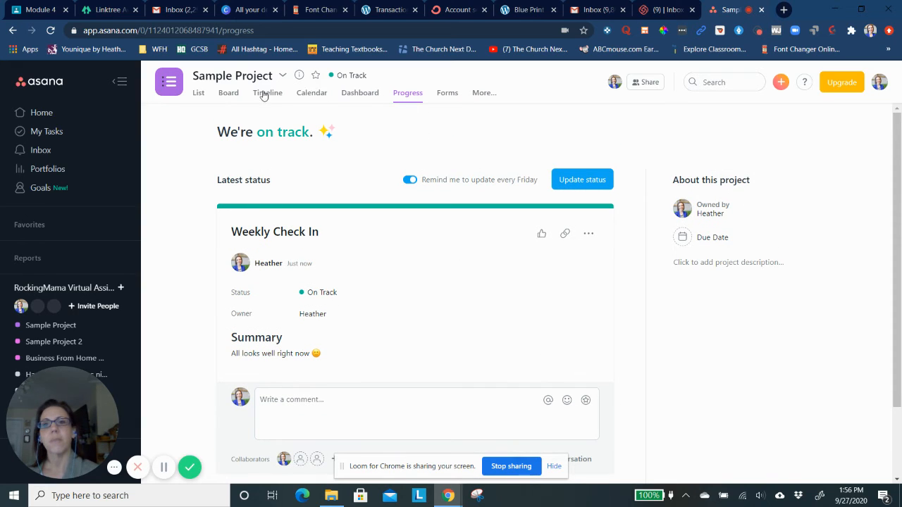
# Look at the project's task list and look across all sections of its Board view
pyautogui.click(199, 93)
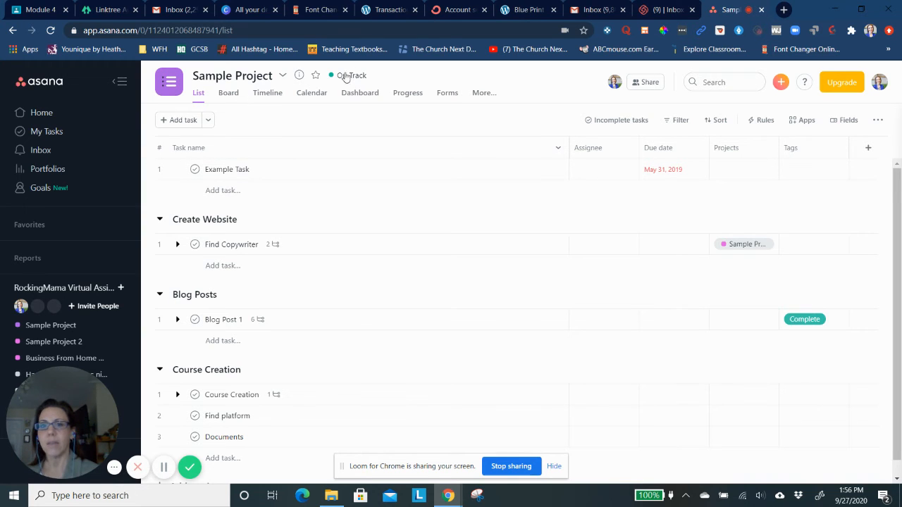
pyautogui.click(225, 97)
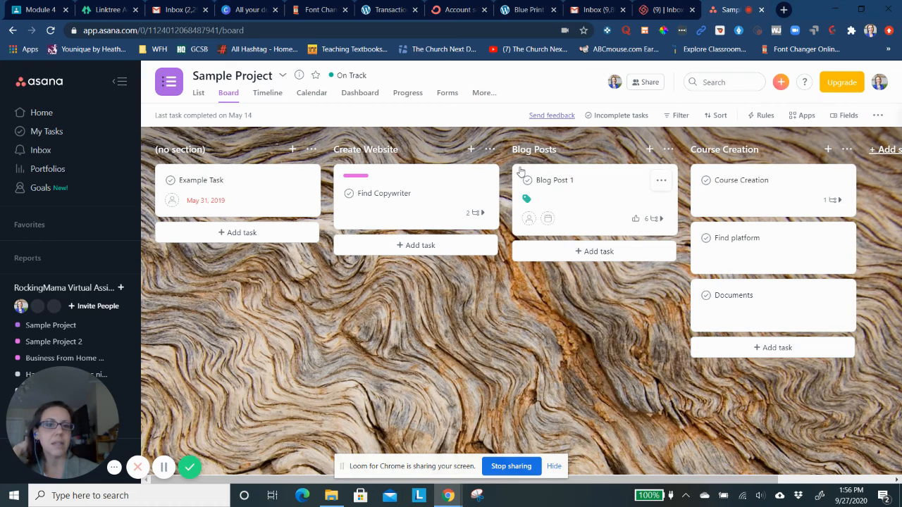
pyautogui.hscroll(2, 705, 226)
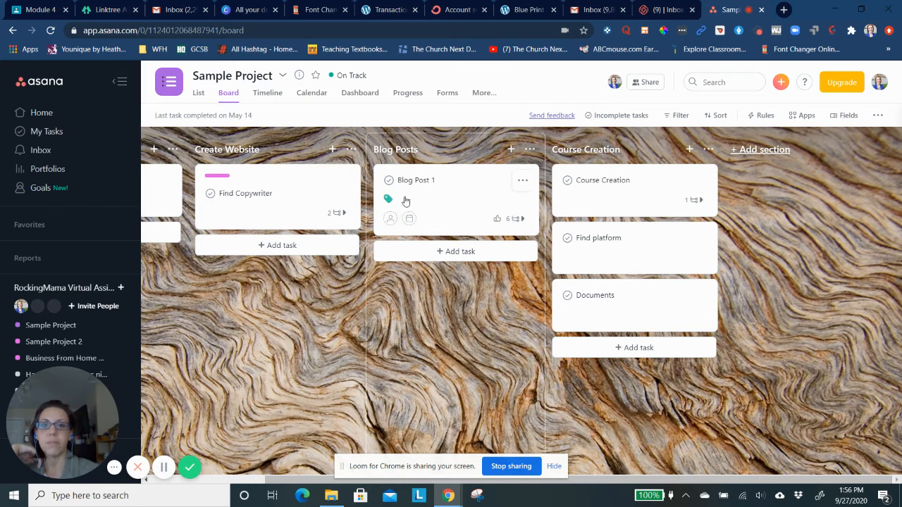
pyautogui.hscroll(-2, 262, 231)
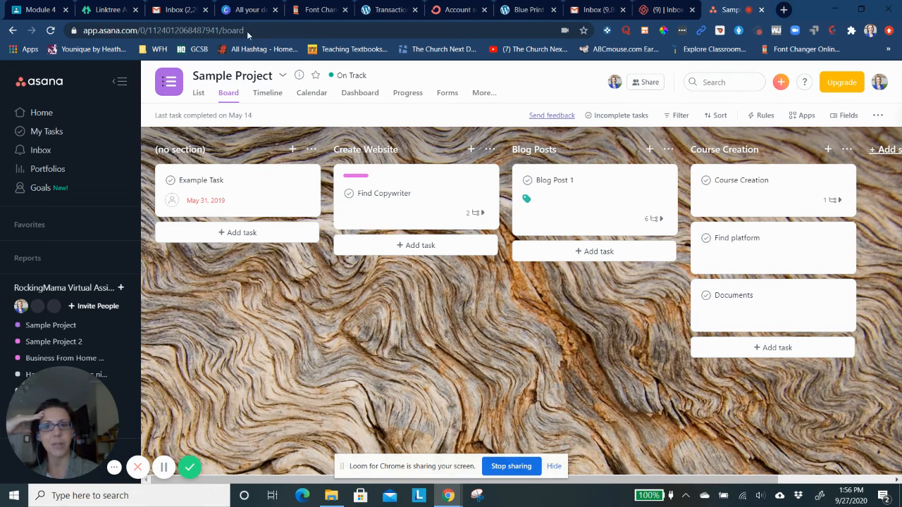
# View the project's Timeline feature page and browse its Calendar from September into October 2020
pyautogui.click(267, 96)
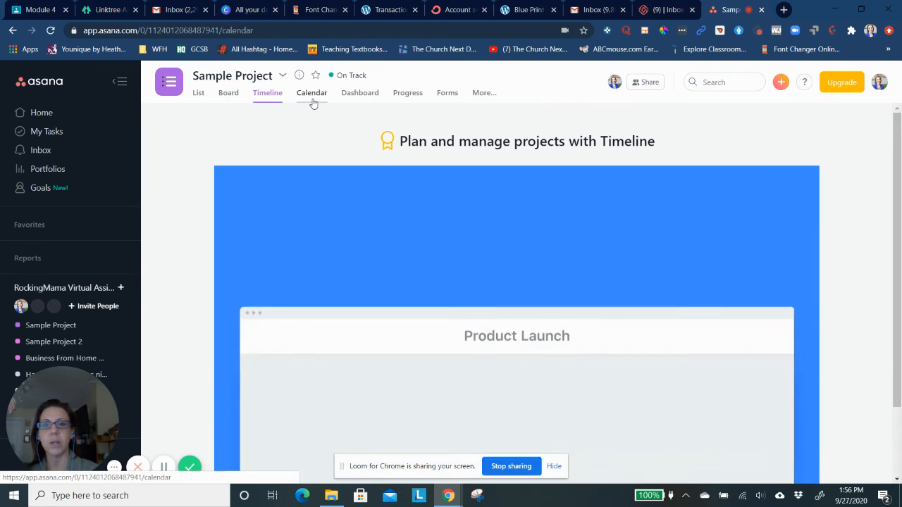
pyautogui.click(312, 98)
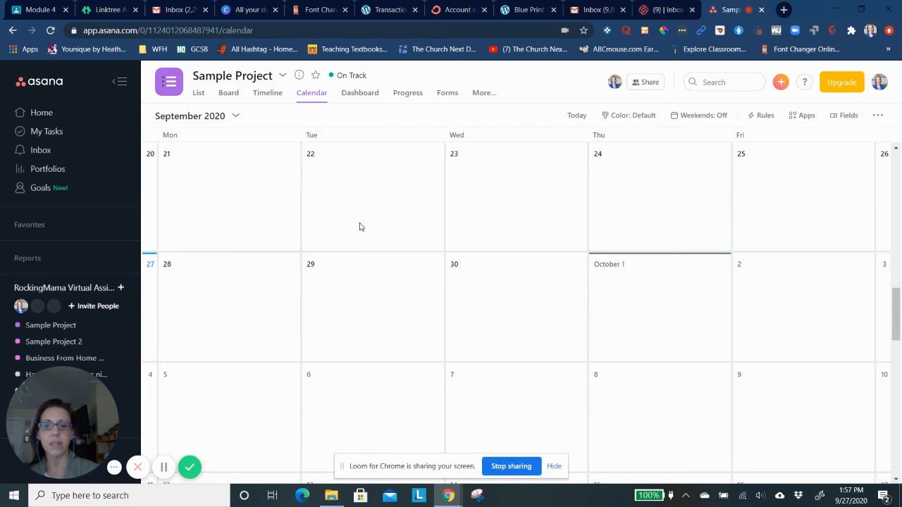
pyautogui.scroll(-3, 359, 227)
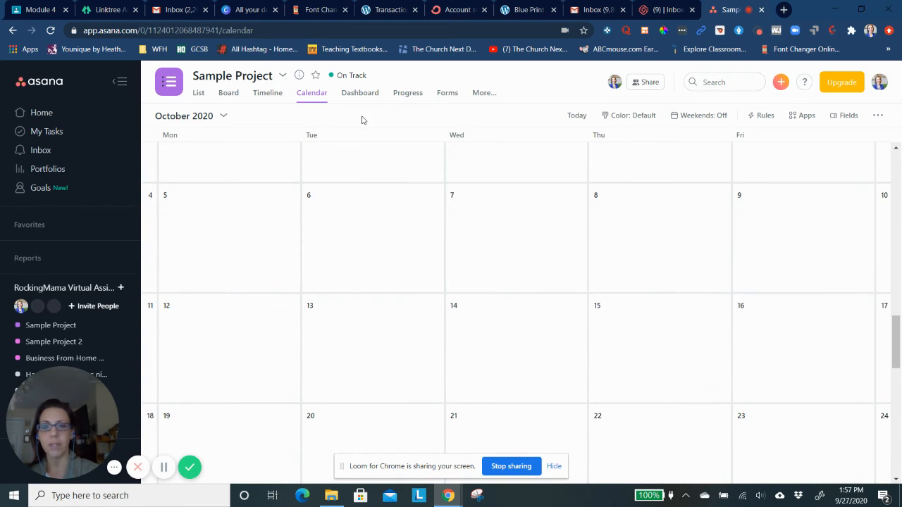
# Look through the project's Dashboard, Progress and Forms pages
pyautogui.click(369, 94)
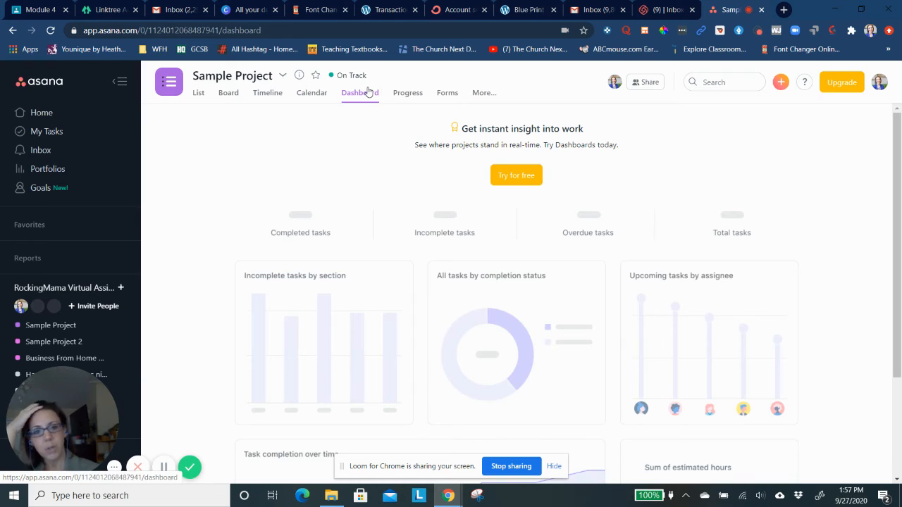
pyautogui.scroll(-2, 379, 173)
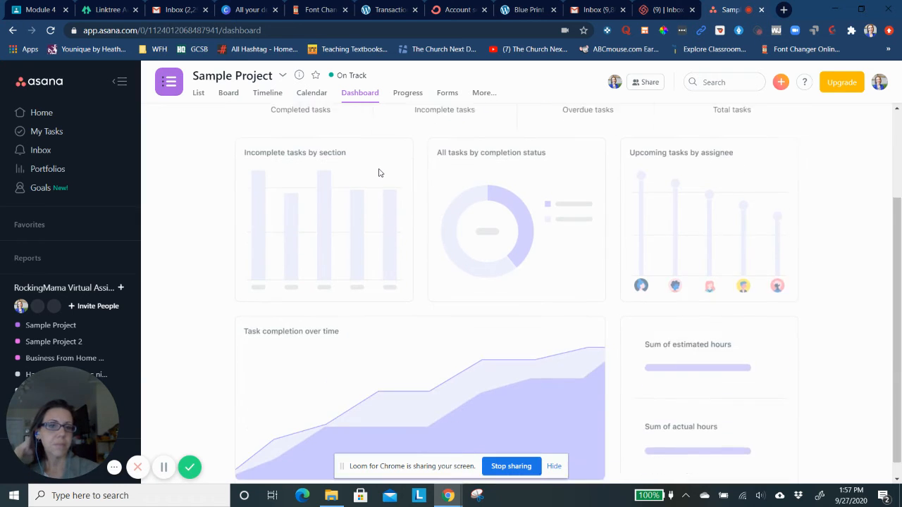
pyautogui.scroll(2, 378, 173)
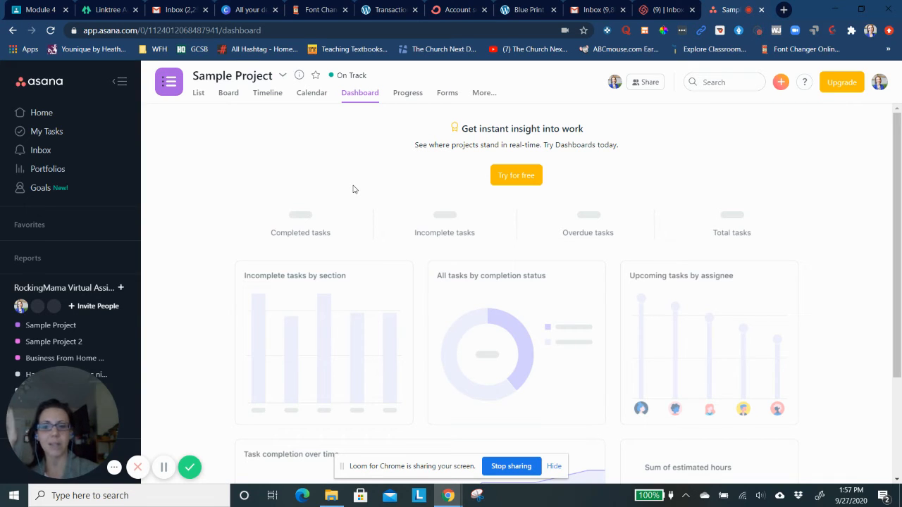
pyautogui.click(409, 95)
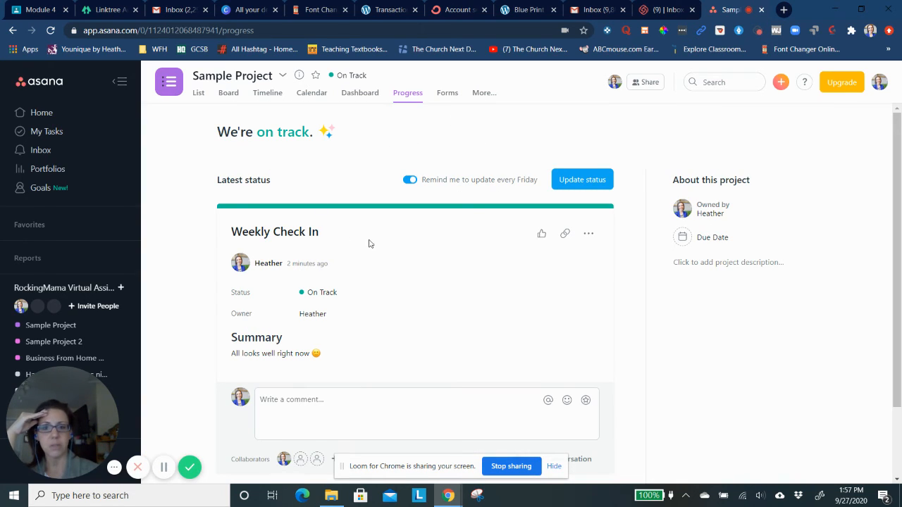
pyautogui.click(449, 96)
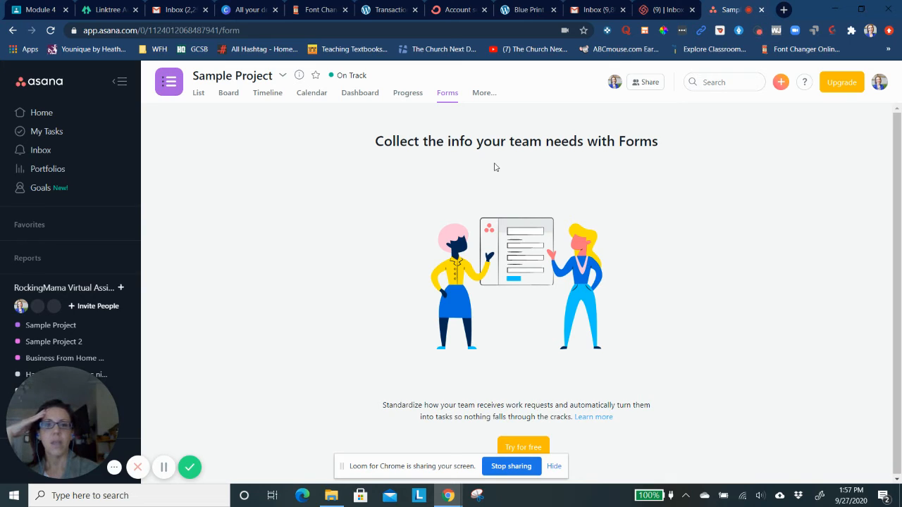
# Examine the project's Conversations page, including the new conversation form, and its Files page
pyautogui.click(486, 95)
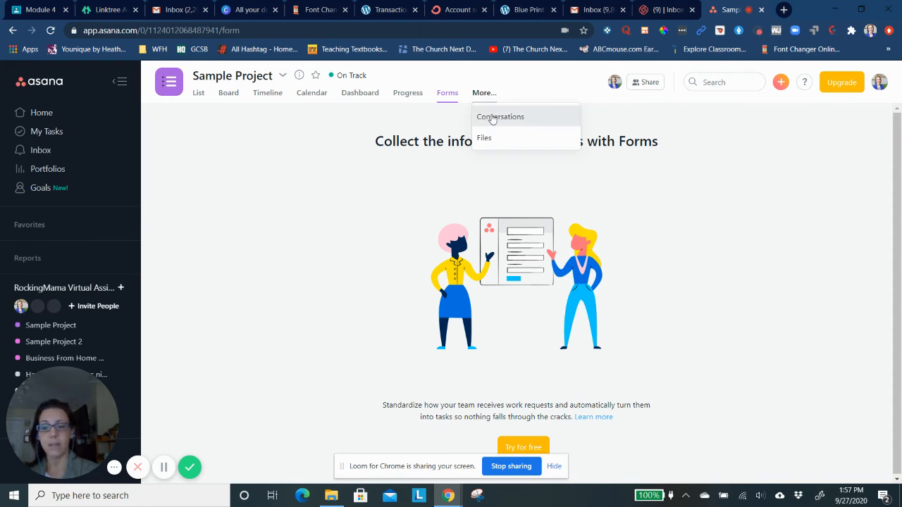
pyautogui.click(492, 119)
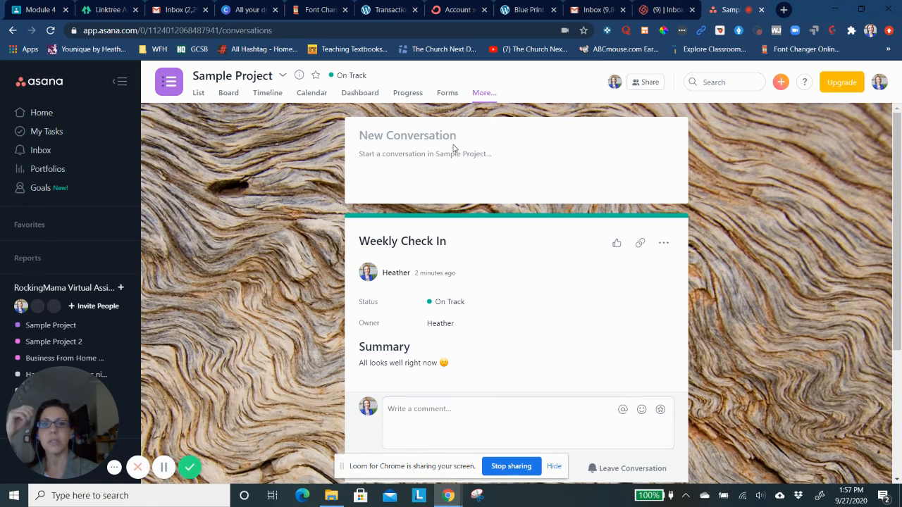
pyautogui.scroll(-3, 477, 171)
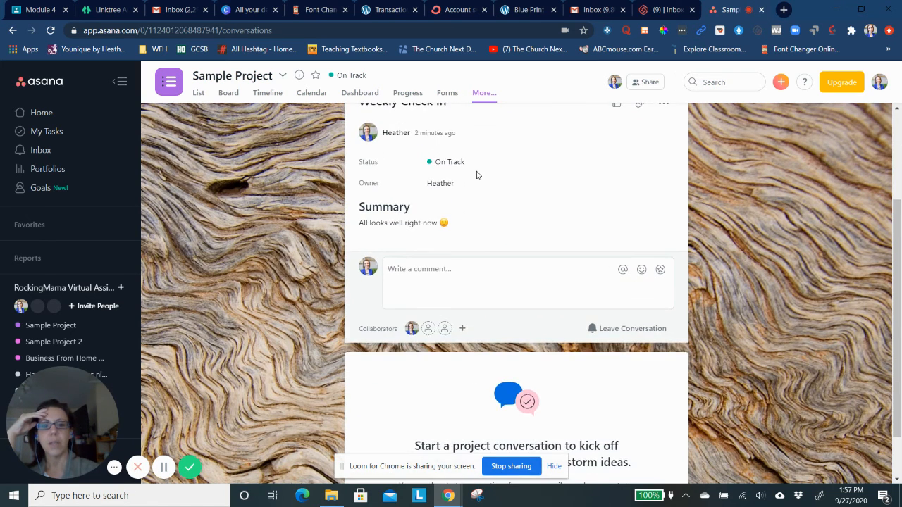
pyautogui.scroll(3, 477, 171)
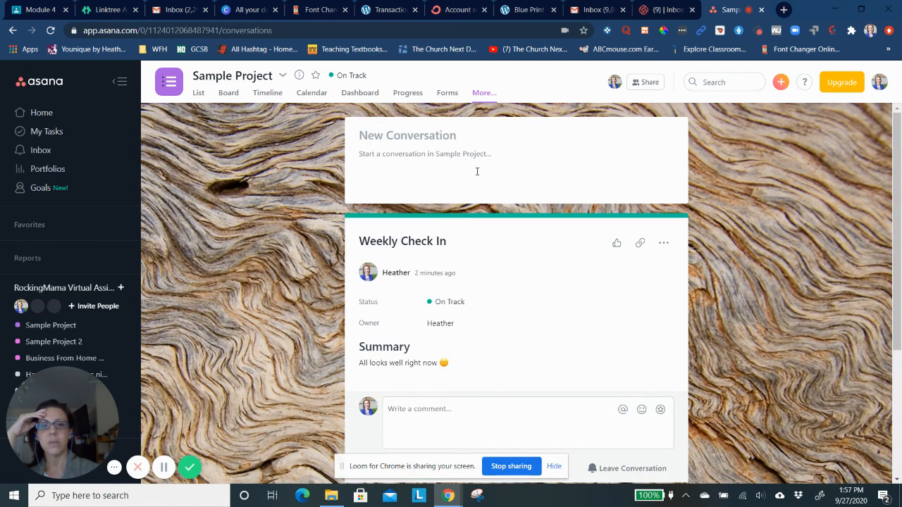
pyautogui.click(421, 139)
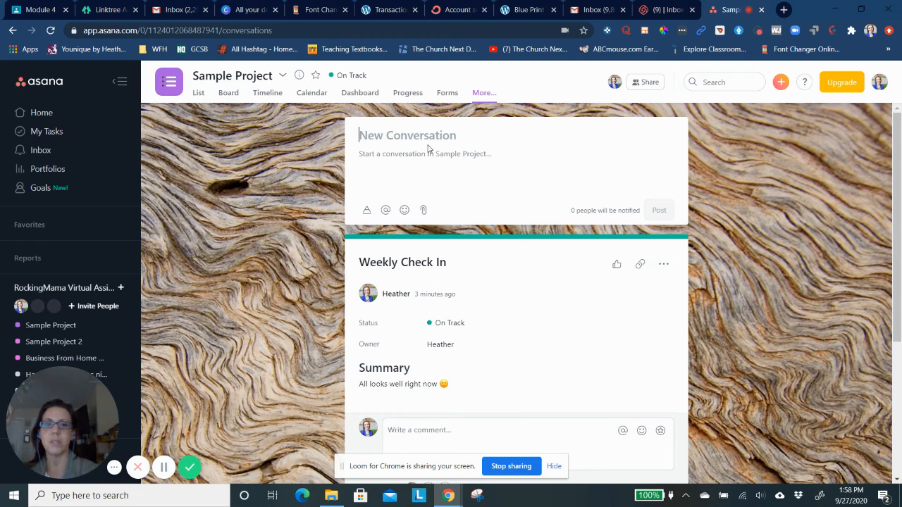
pyautogui.click(484, 92)
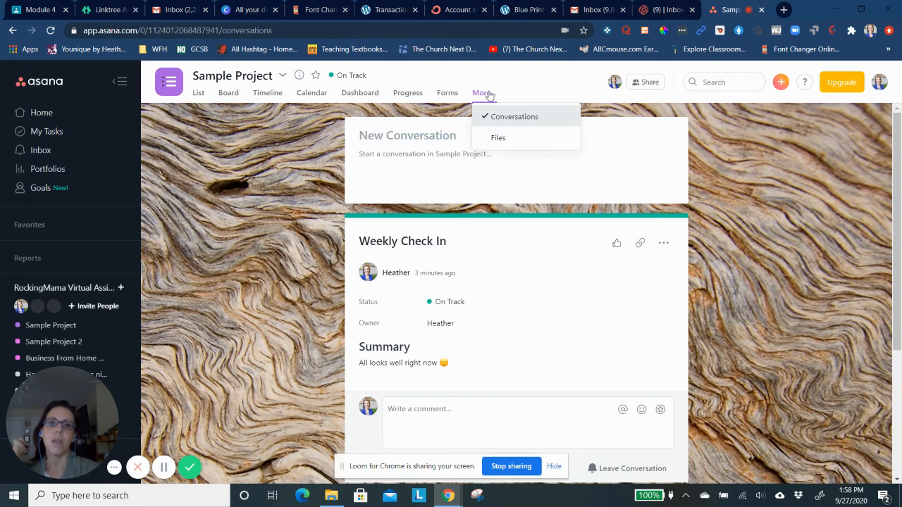
pyautogui.click(499, 138)
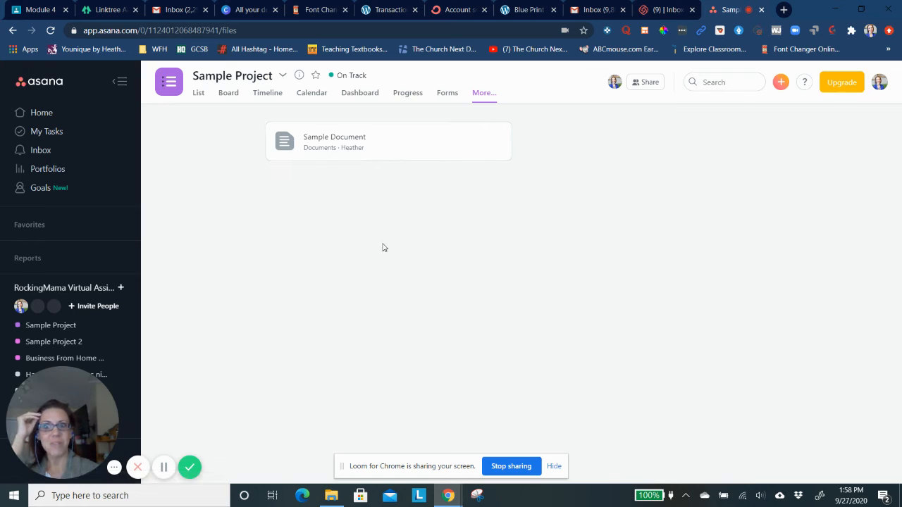
pyautogui.click(488, 97)
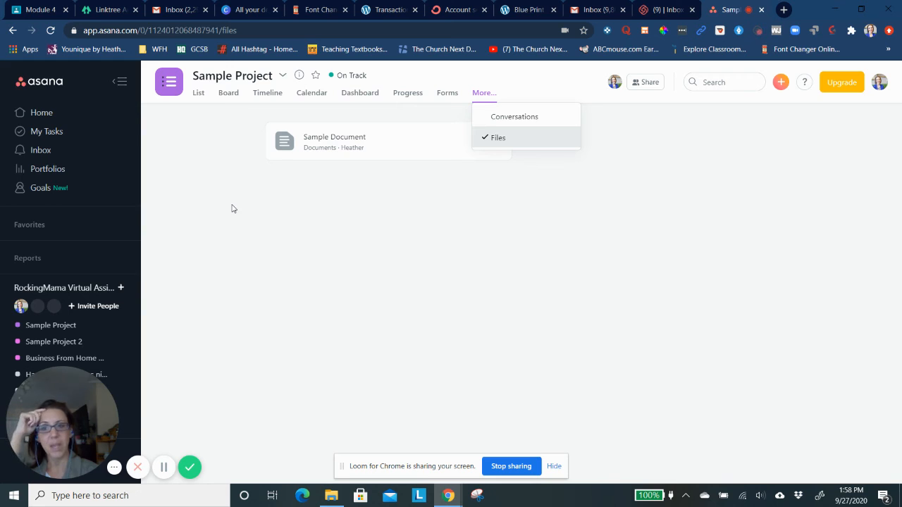
# Look through all sections of the My Tasks list, including the list's additional options
pyautogui.click(55, 140)
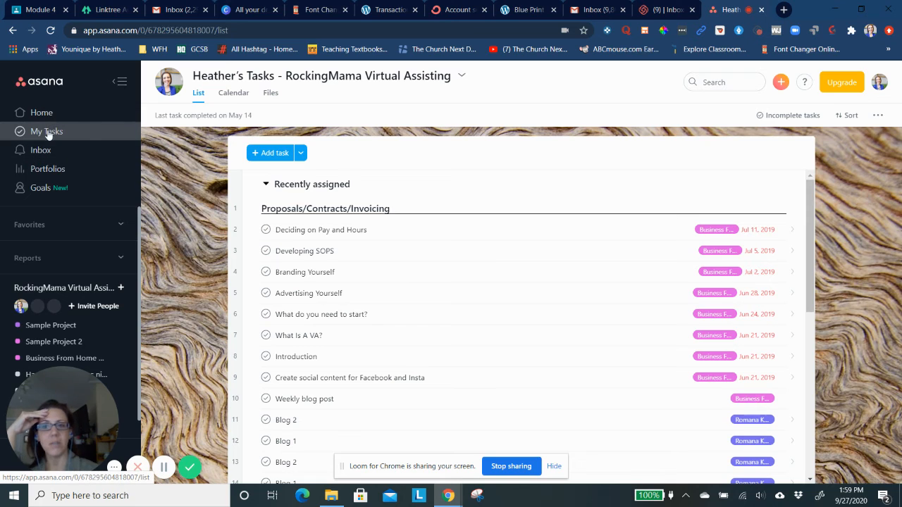
pyautogui.click(48, 133)
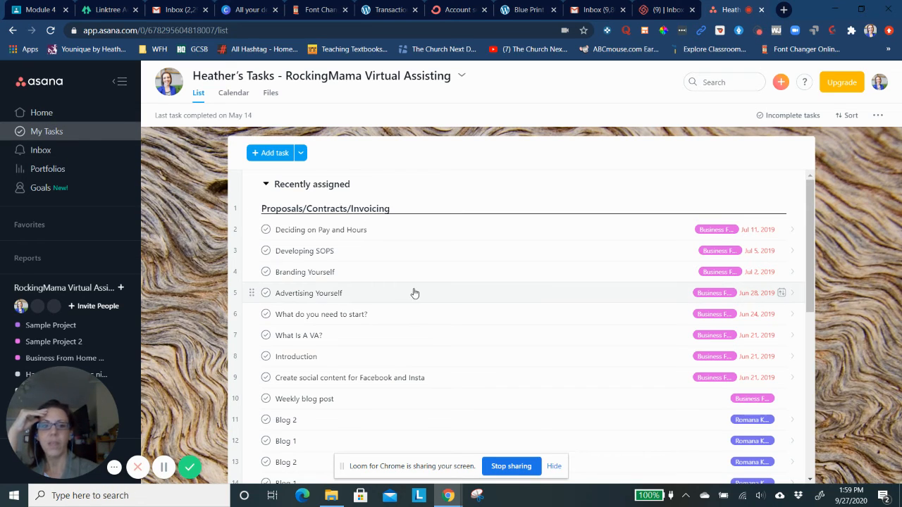
pyautogui.scroll(-3, 414, 292)
pyautogui.scroll(3, 415, 293)
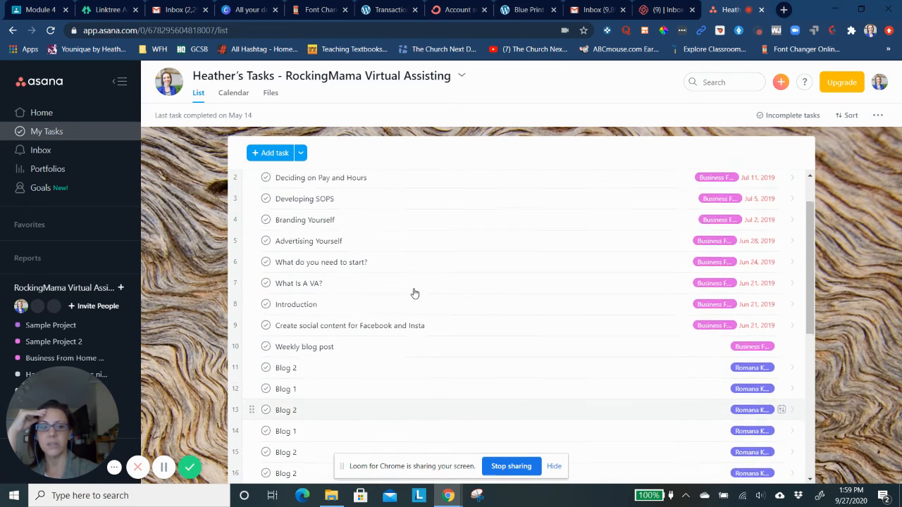
pyautogui.scroll(-2, 415, 292)
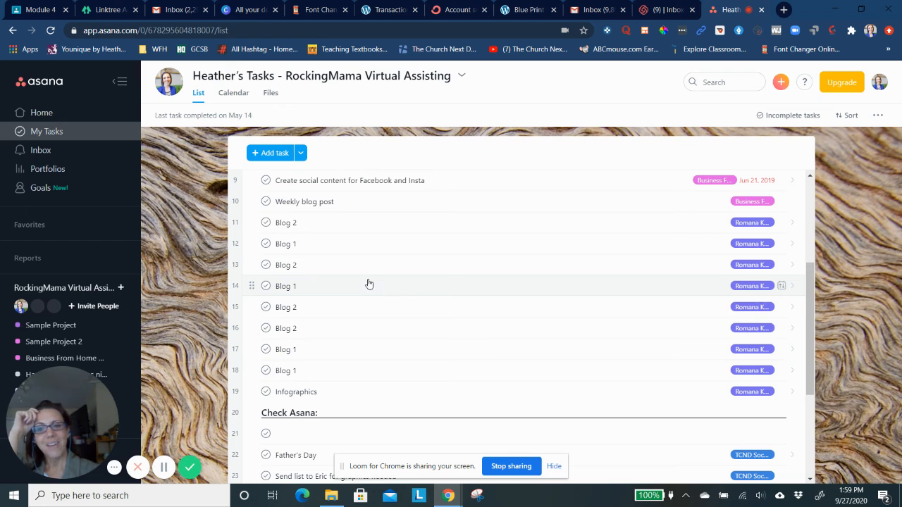
pyautogui.scroll(-1, 368, 284)
pyautogui.scroll(5, 367, 284)
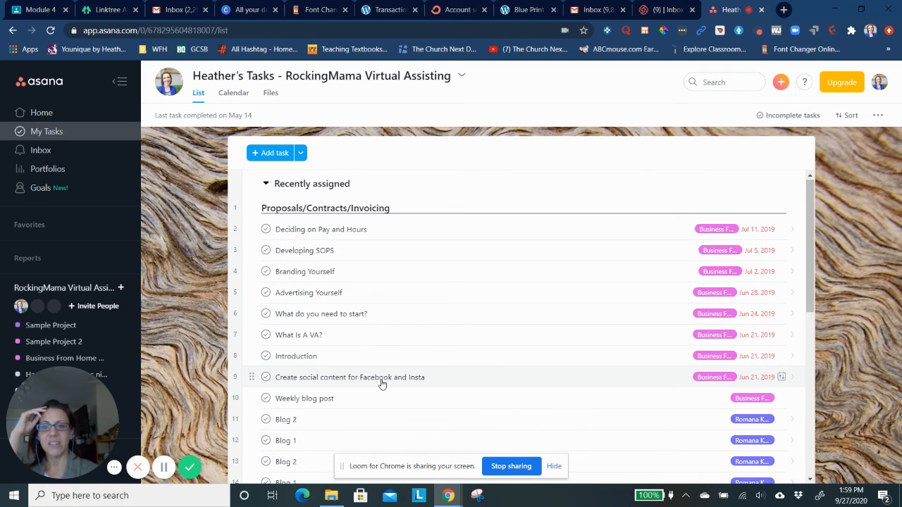
pyautogui.scroll(-2, 382, 384)
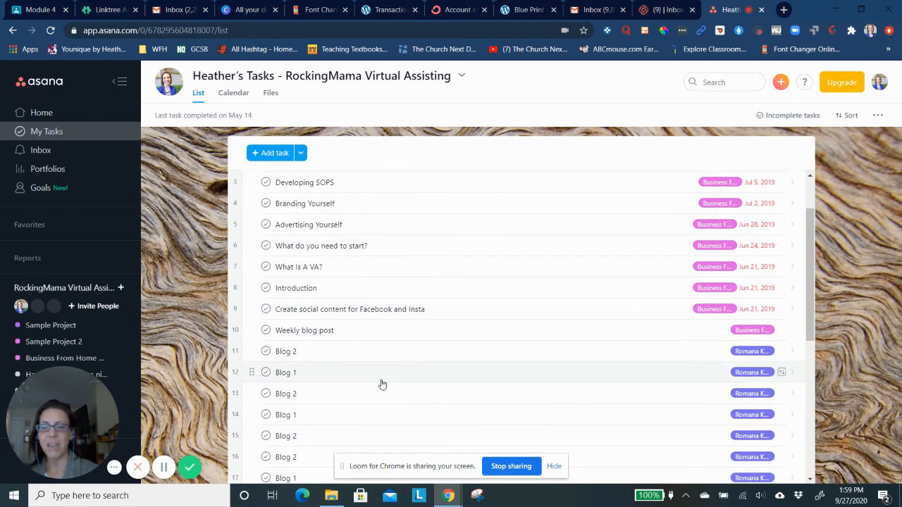
pyautogui.scroll(-7, 407, 351)
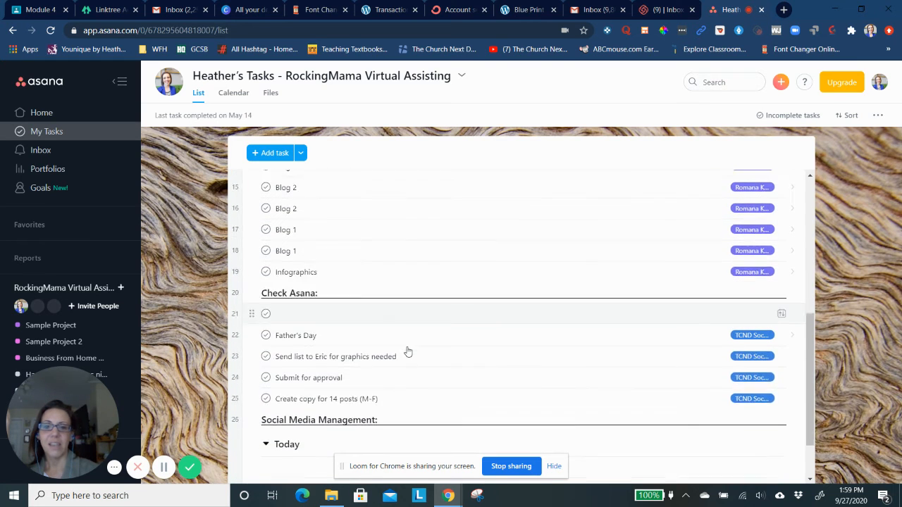
pyautogui.scroll(-2, 407, 351)
pyautogui.scroll(2, 407, 352)
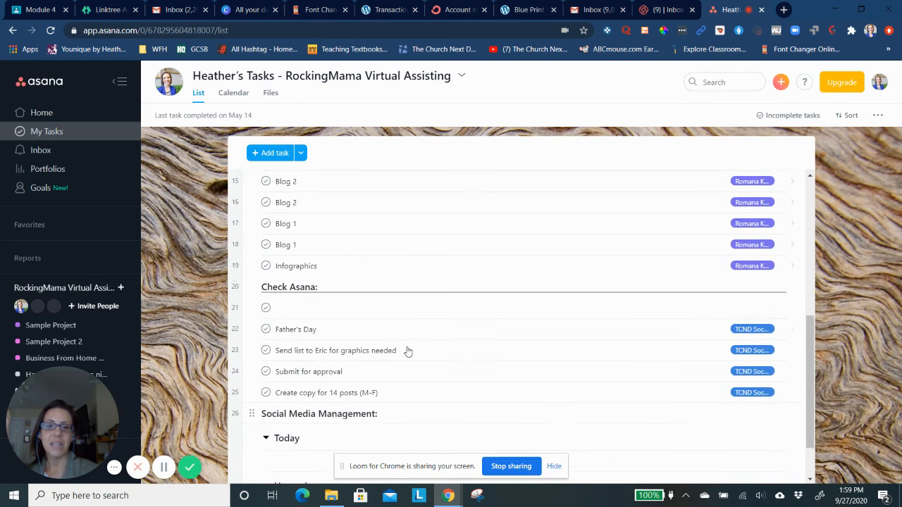
pyautogui.scroll(-2, 408, 352)
pyautogui.scroll(11, 407, 352)
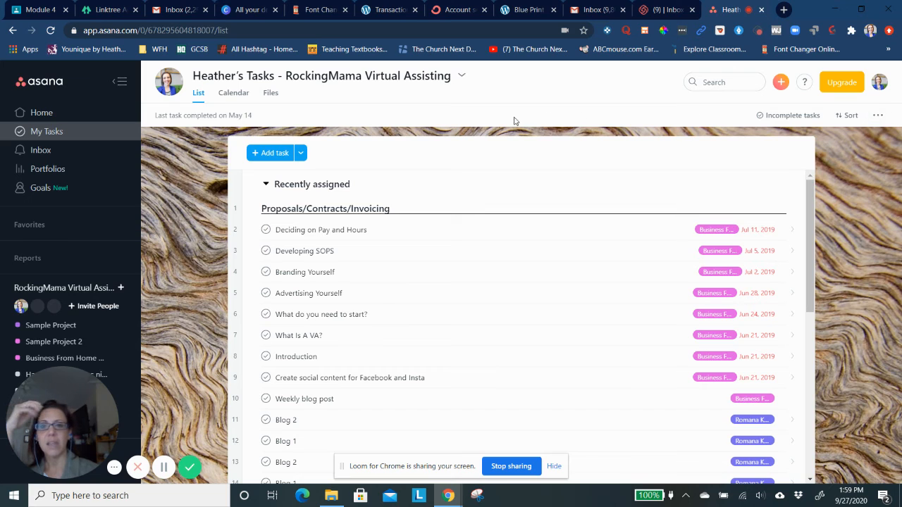
pyautogui.click(878, 115)
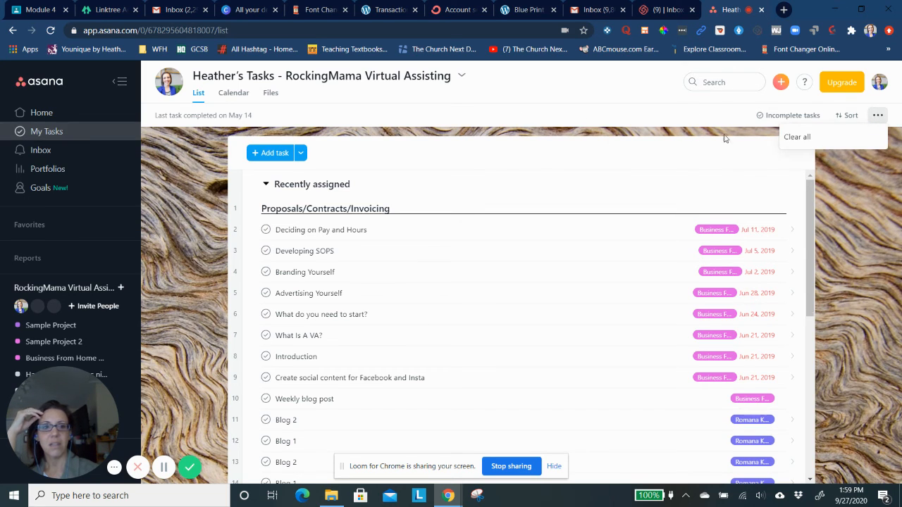
pyautogui.click(59, 153)
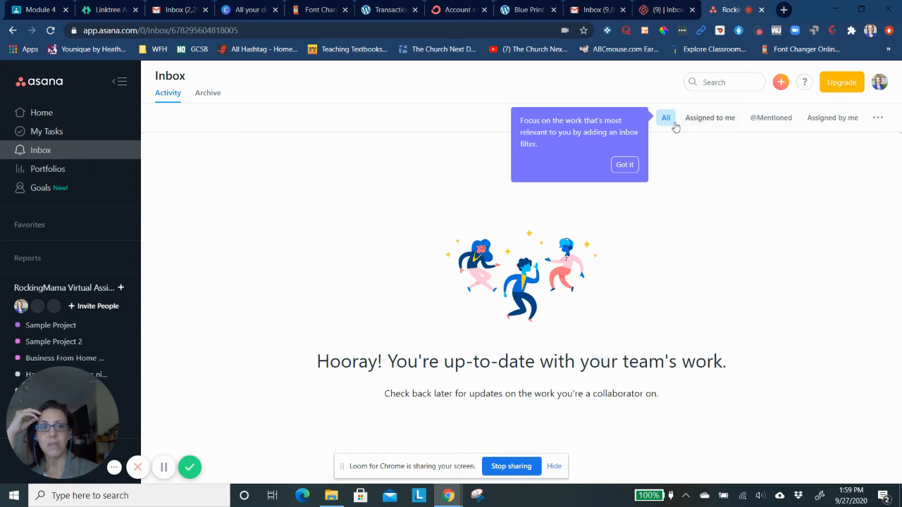
pyautogui.click(634, 167)
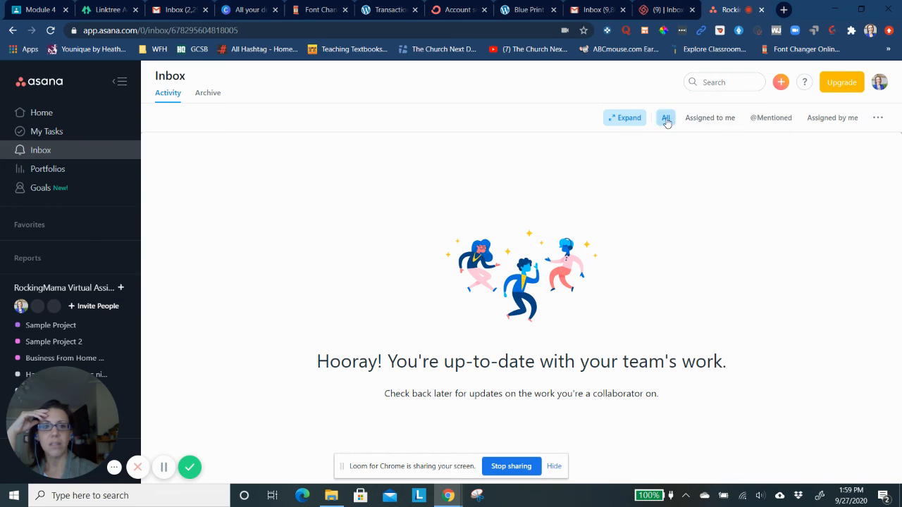
pyautogui.click(709, 120)
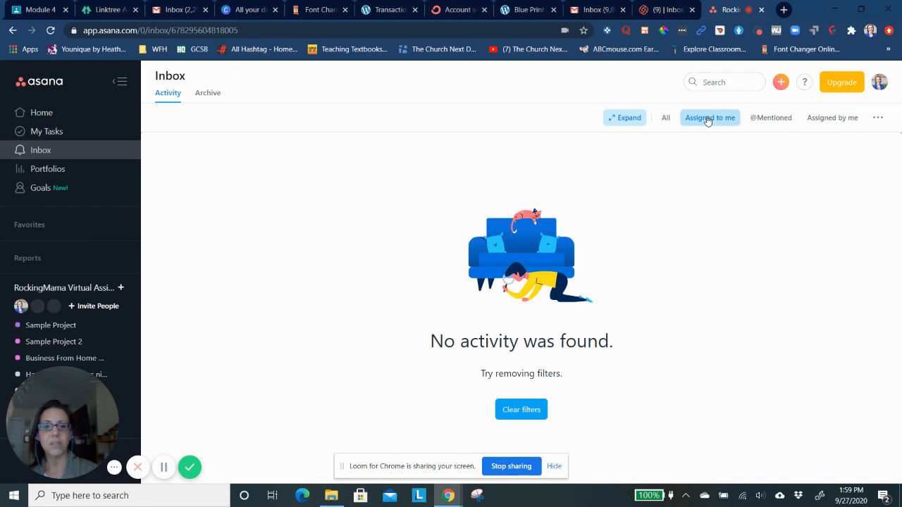
pyautogui.click(772, 120)
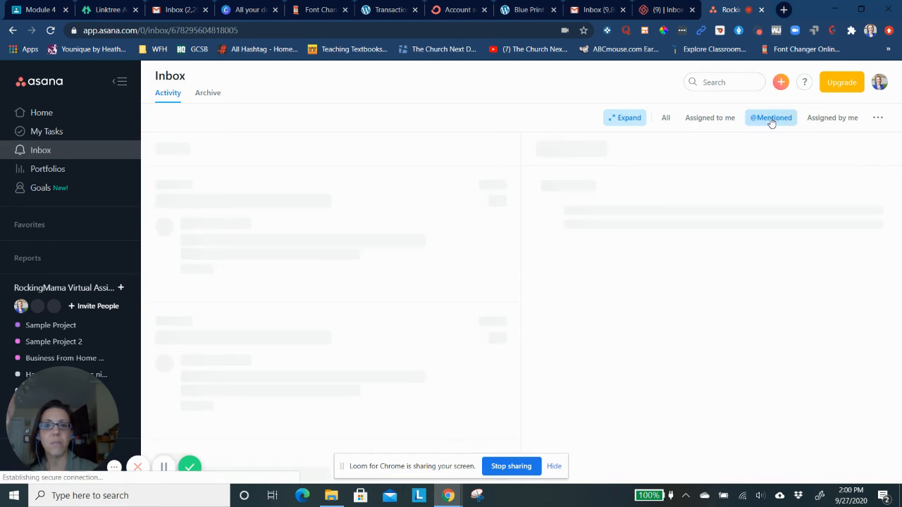
pyautogui.click(824, 120)
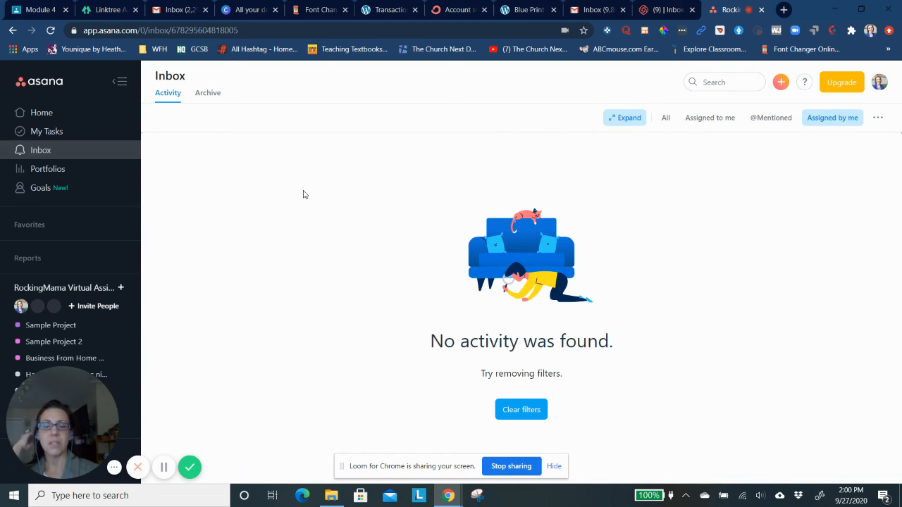
pyautogui.click(217, 96)
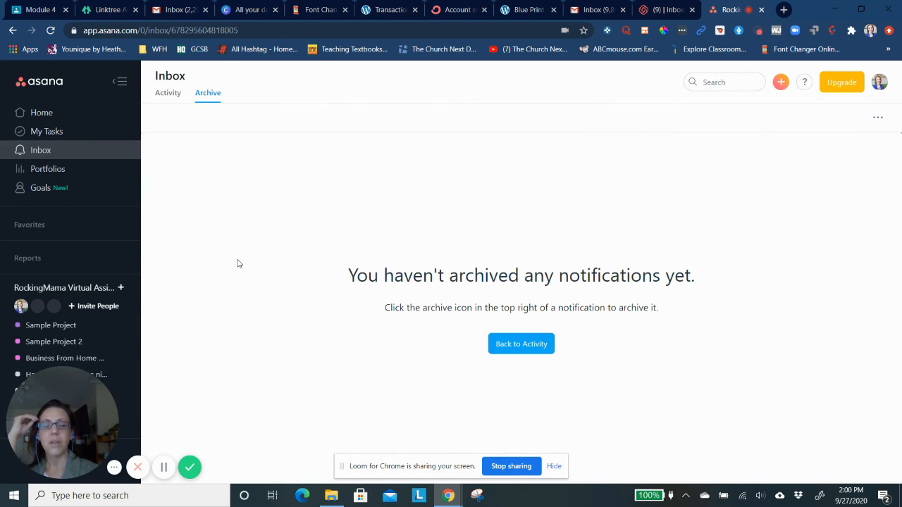
# View the Portfolios and Workload introduction page and look over the Goals page
pyautogui.click(75, 170)
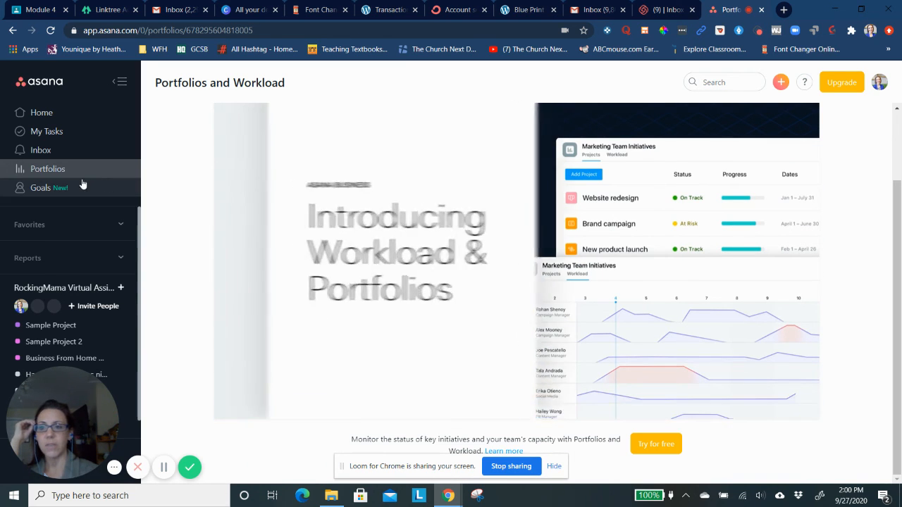
pyautogui.click(80, 186)
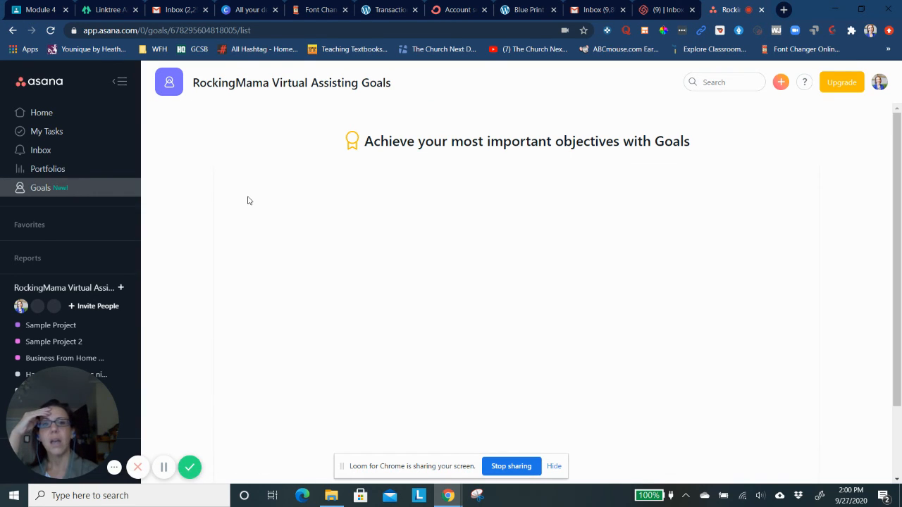
pyautogui.scroll(-2, 248, 201)
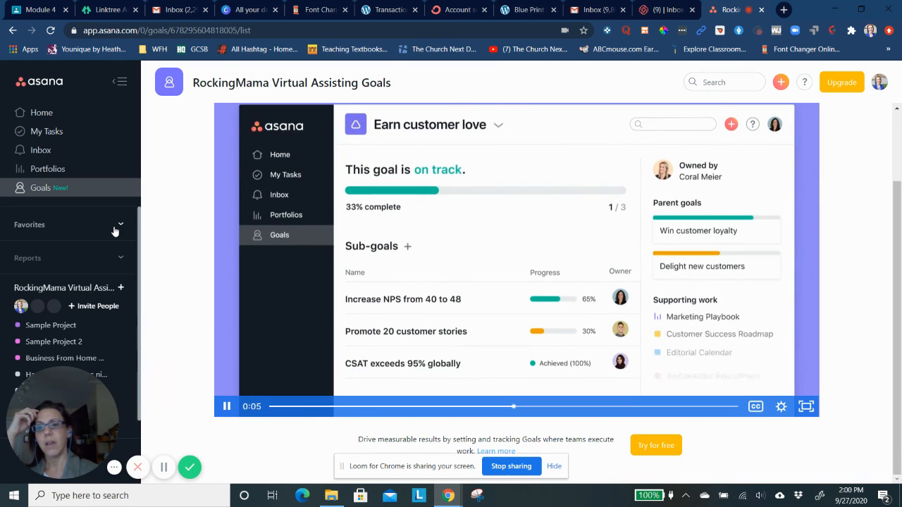
pyautogui.scroll(-2, 114, 232)
pyautogui.scroll(2, 115, 232)
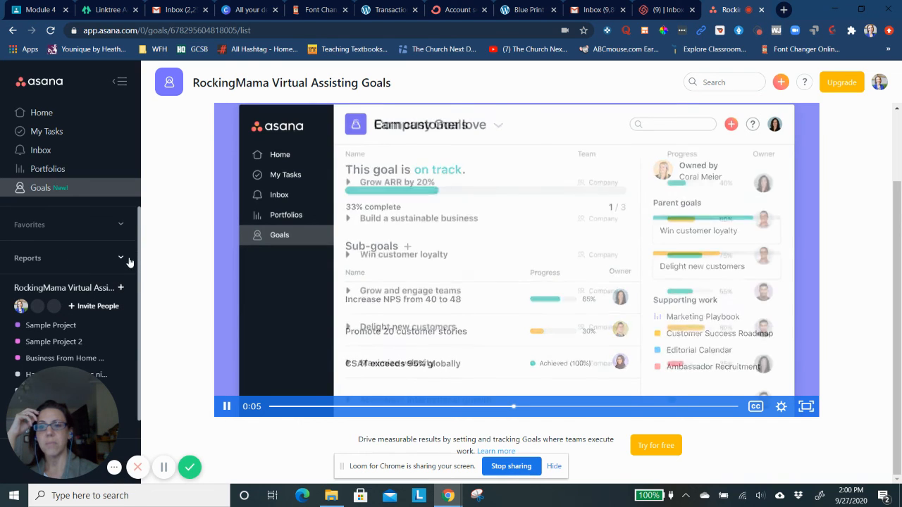
# Expand the Reports section and browse the reports for tasks created, tasks assigned to others and recently completed tasks
pyautogui.click(122, 258)
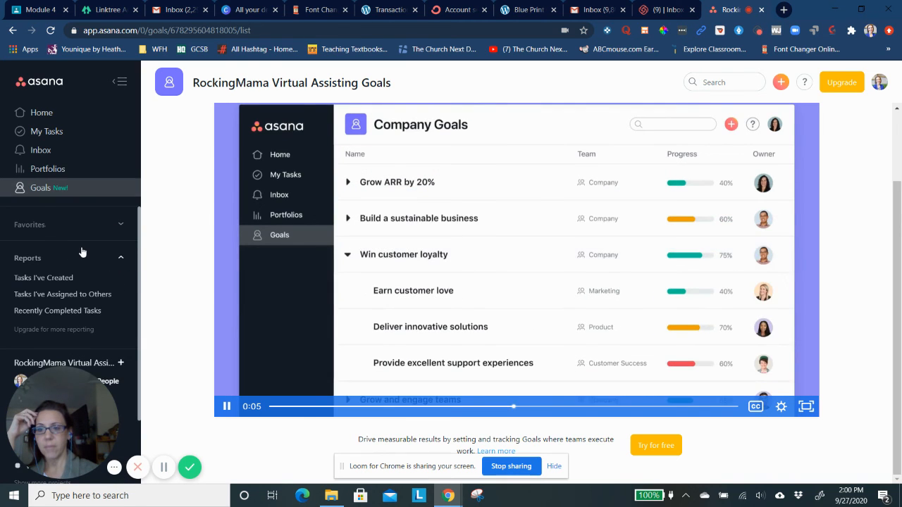
pyautogui.click(82, 252)
pyautogui.click(82, 252)
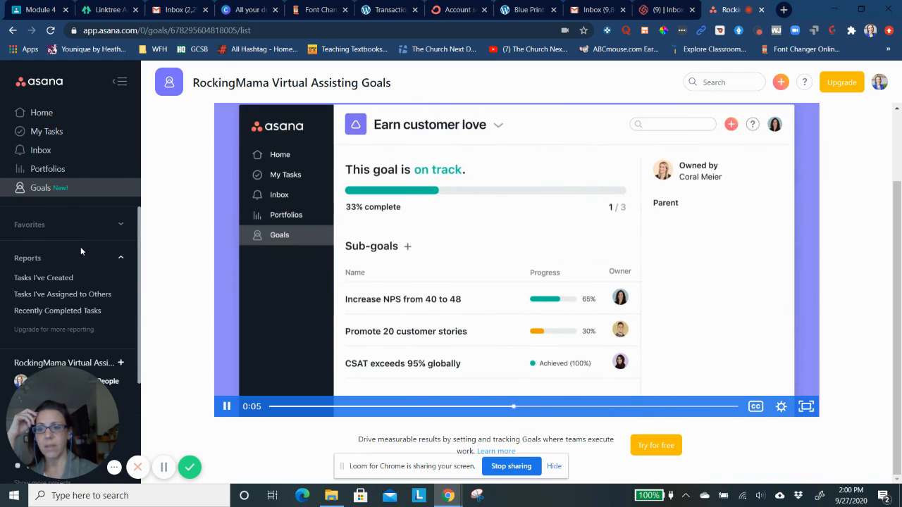
pyautogui.click(44, 279)
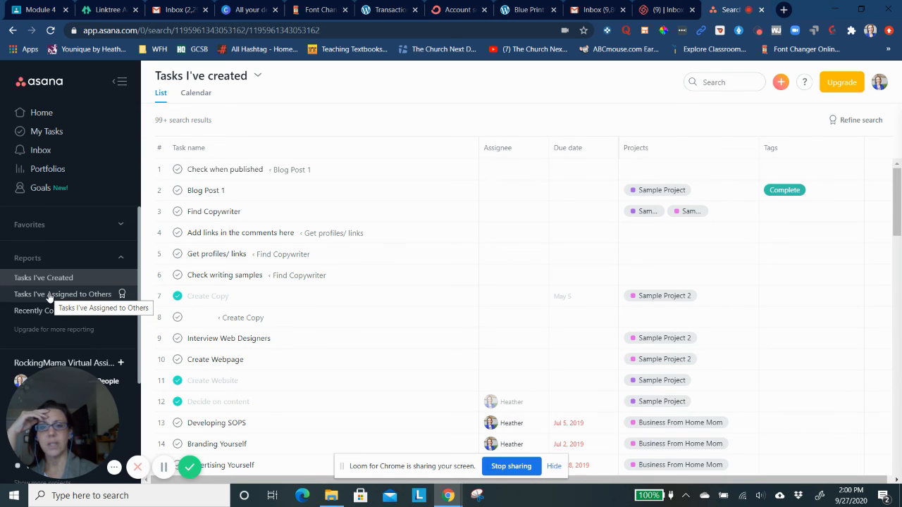
pyautogui.scroll(-3, 343, 219)
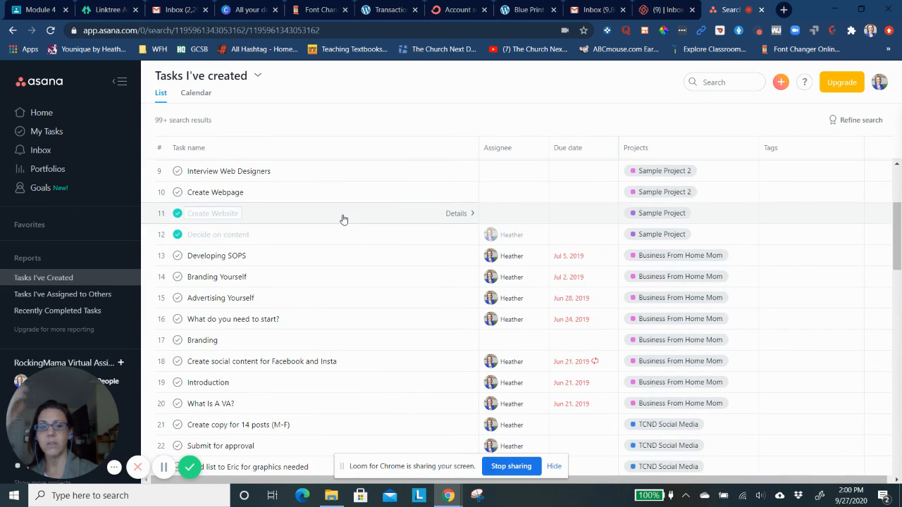
pyautogui.scroll(3, 343, 219)
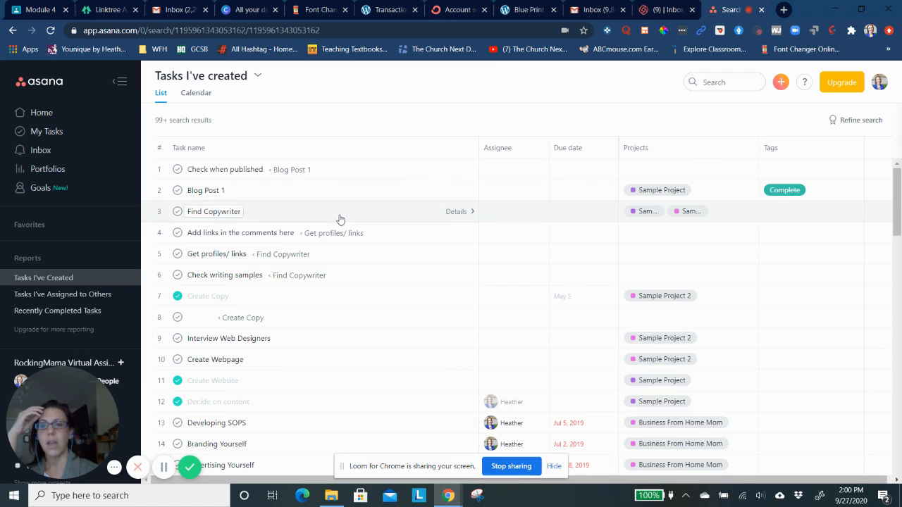
pyautogui.click(57, 296)
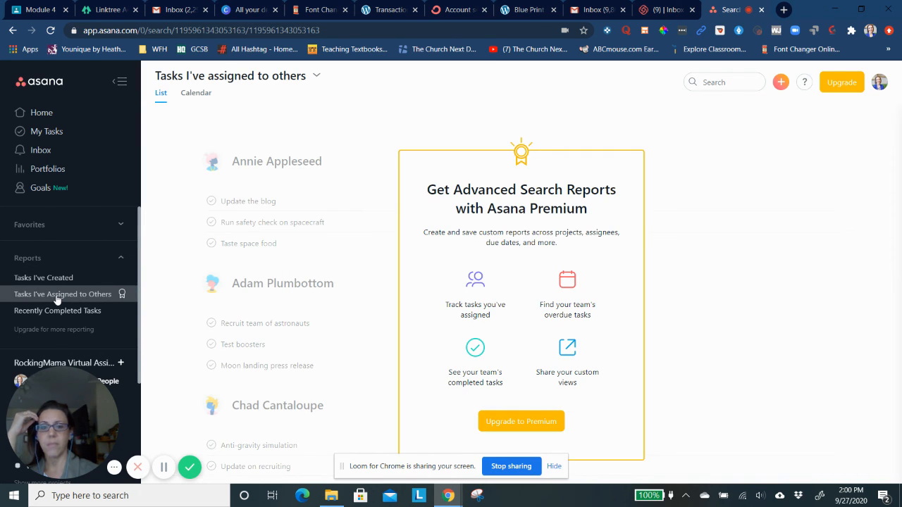
pyautogui.click(57, 313)
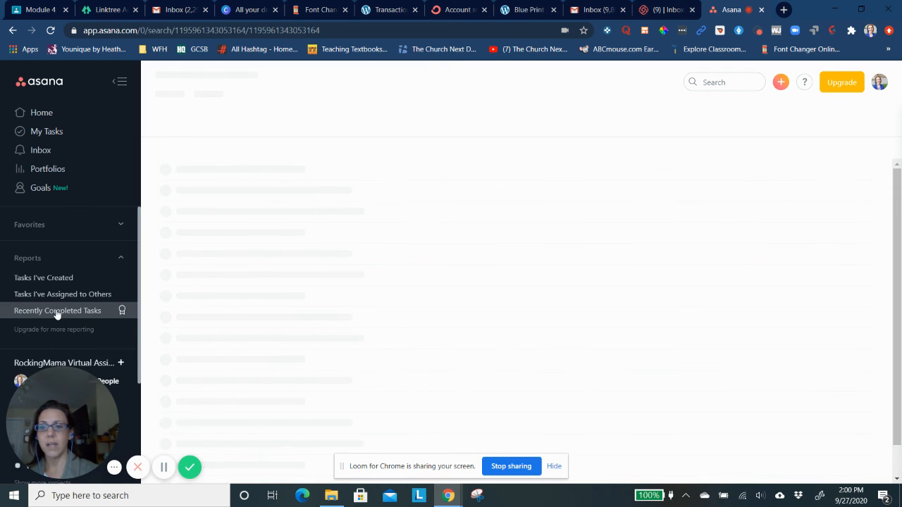
pyautogui.click(55, 277)
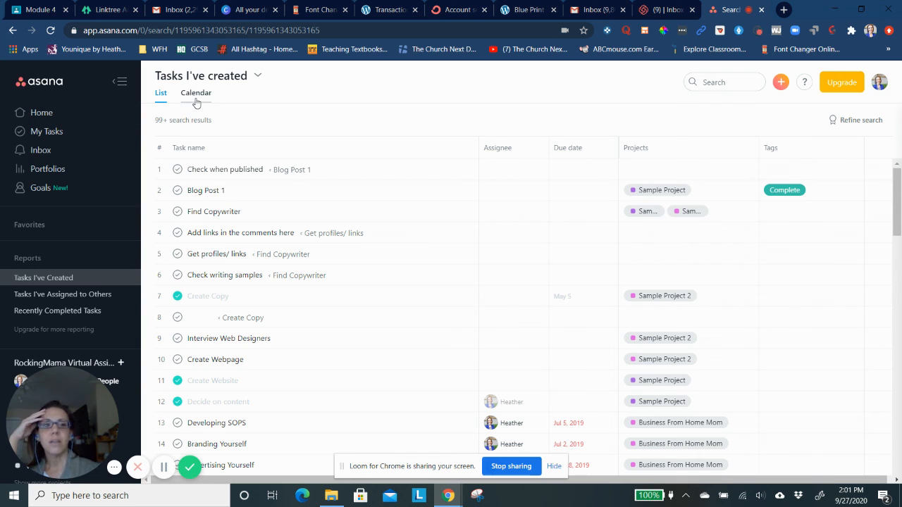
# Open Sample Project 2 from the Home page and compare its Board and List views
pyautogui.click(42, 113)
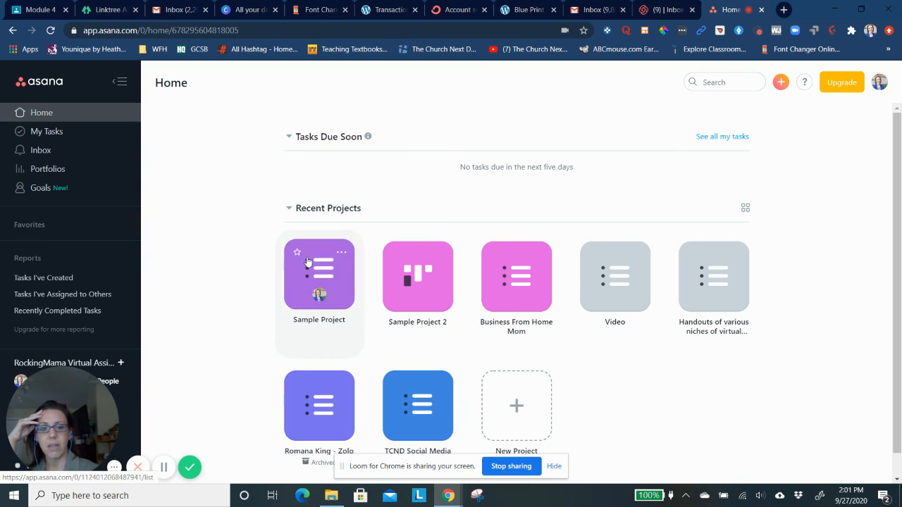
pyautogui.click(420, 274)
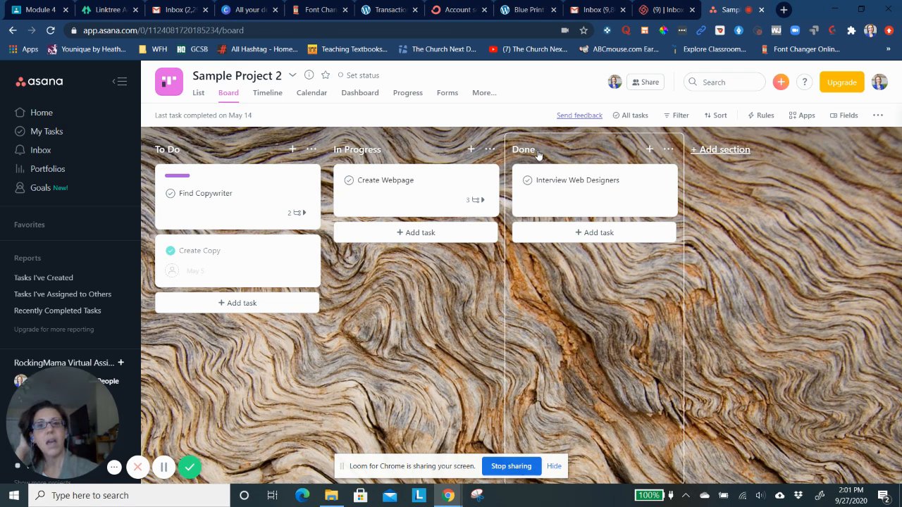
pyautogui.click(199, 95)
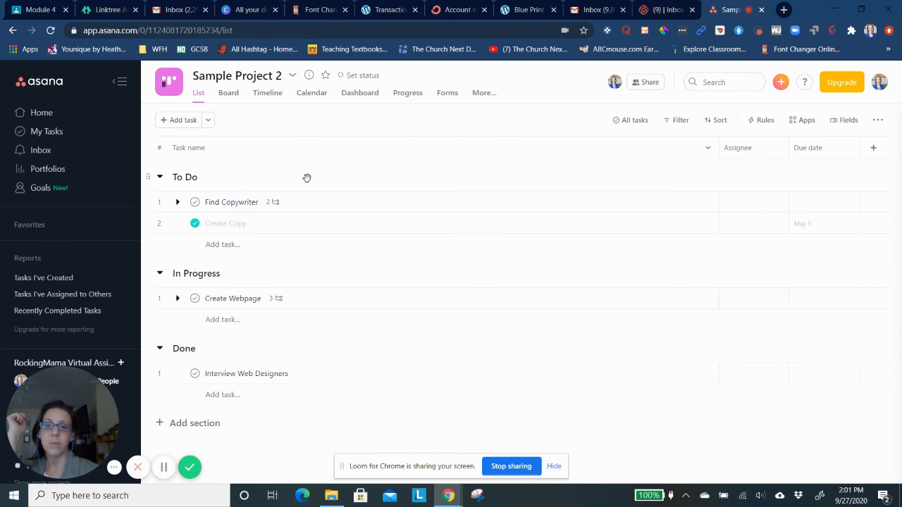
pyautogui.click(233, 95)
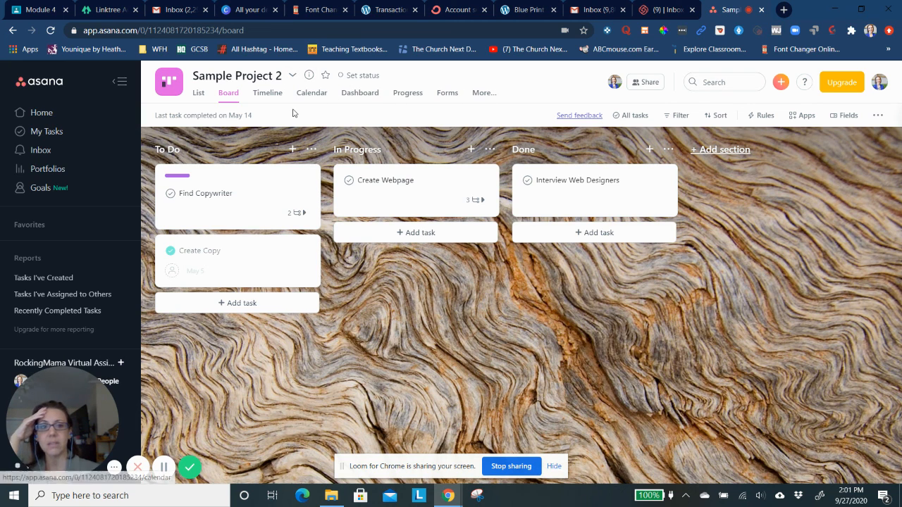
# View the Find Copywriter and Create Copy task details, and mark Create Copy incomplete and complete again
pyautogui.click(242, 197)
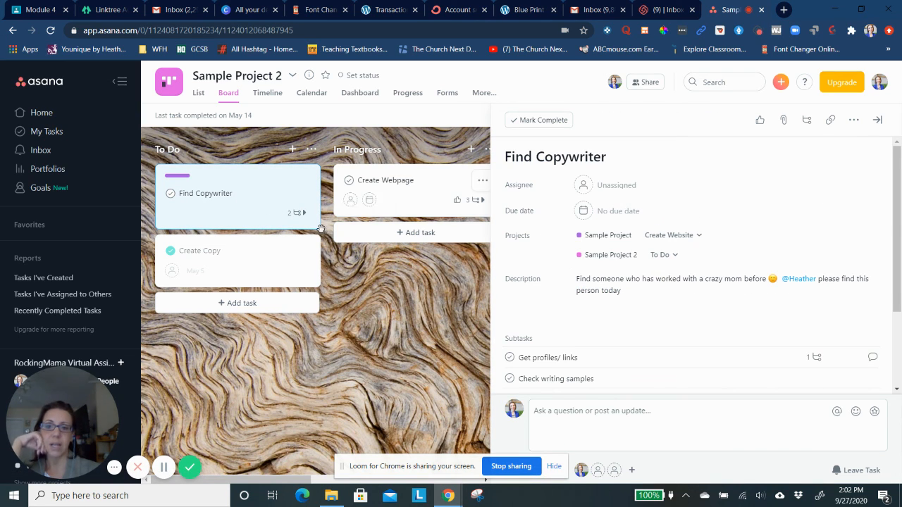
pyautogui.click(271, 255)
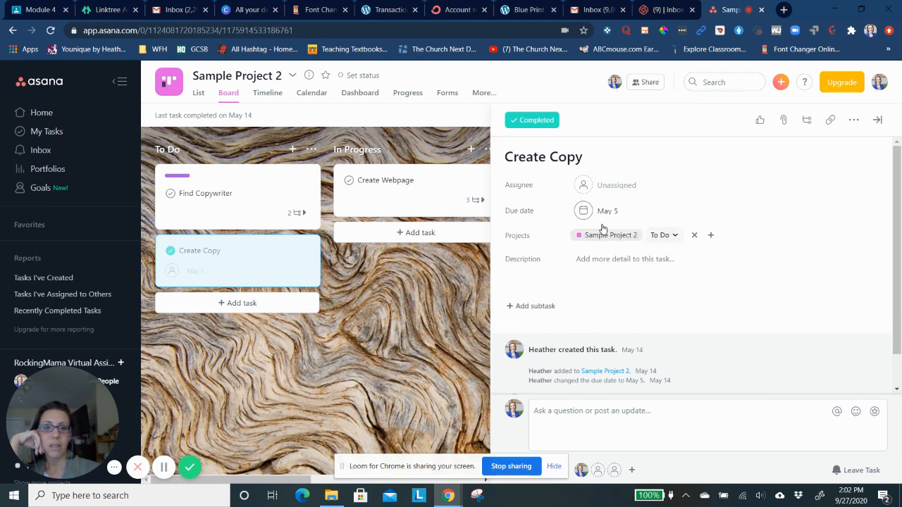
pyautogui.click(536, 123)
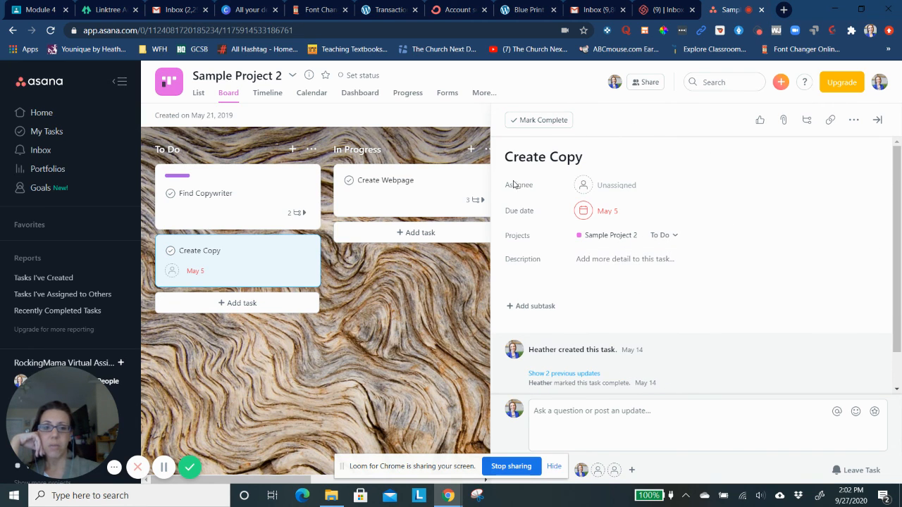
pyautogui.click(530, 124)
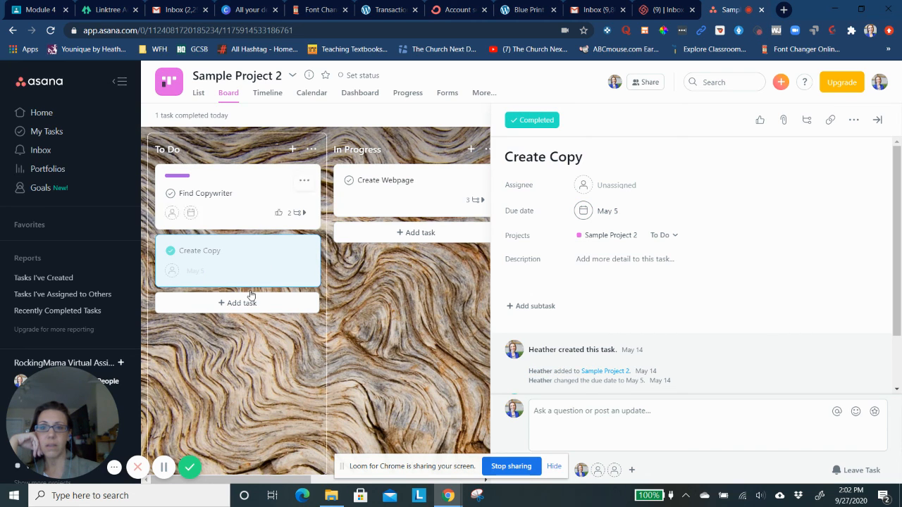
# Check Sample Project 2 in its List and Board views and return to the Home page's recent projects
pyautogui.click(200, 94)
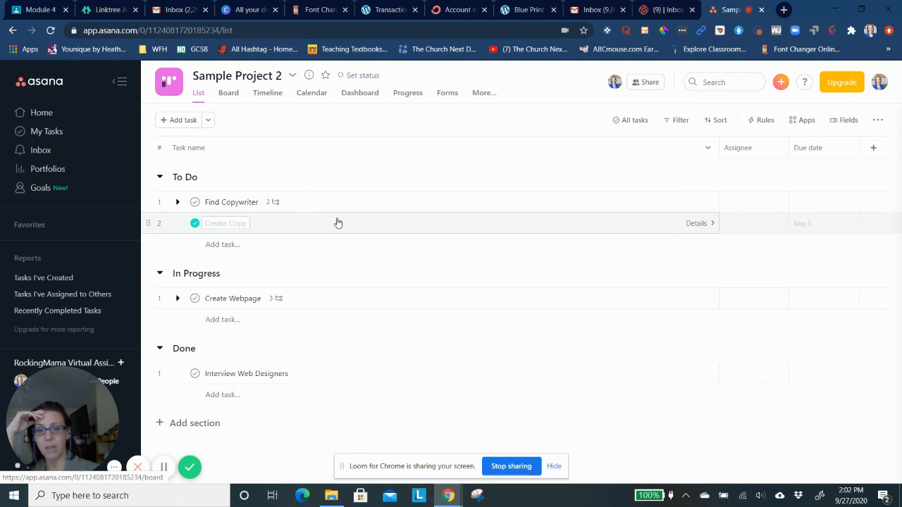
pyautogui.click(228, 94)
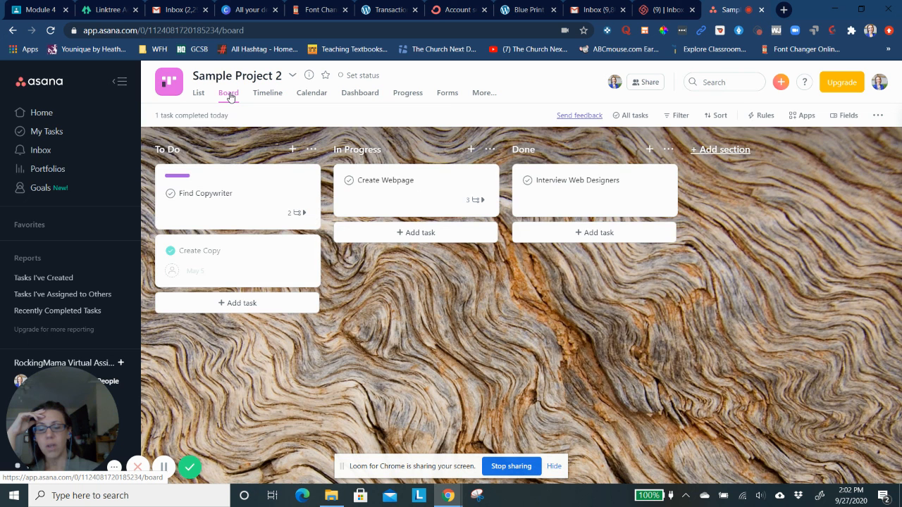
pyautogui.click(50, 117)
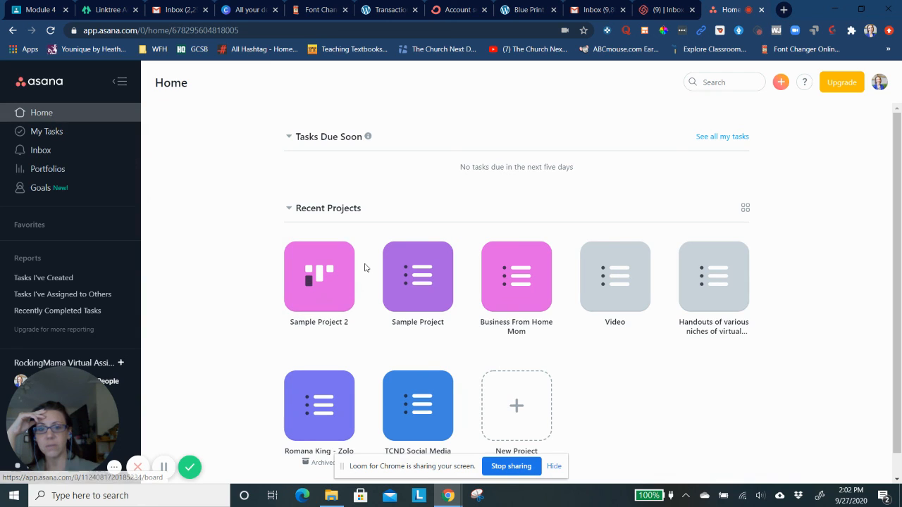
pyautogui.scroll(-1, 365, 268)
pyautogui.scroll(1, 366, 268)
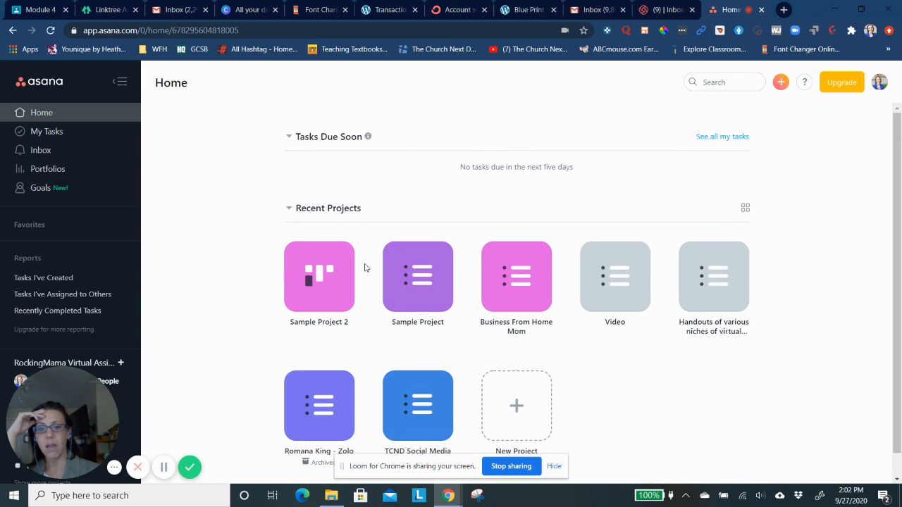